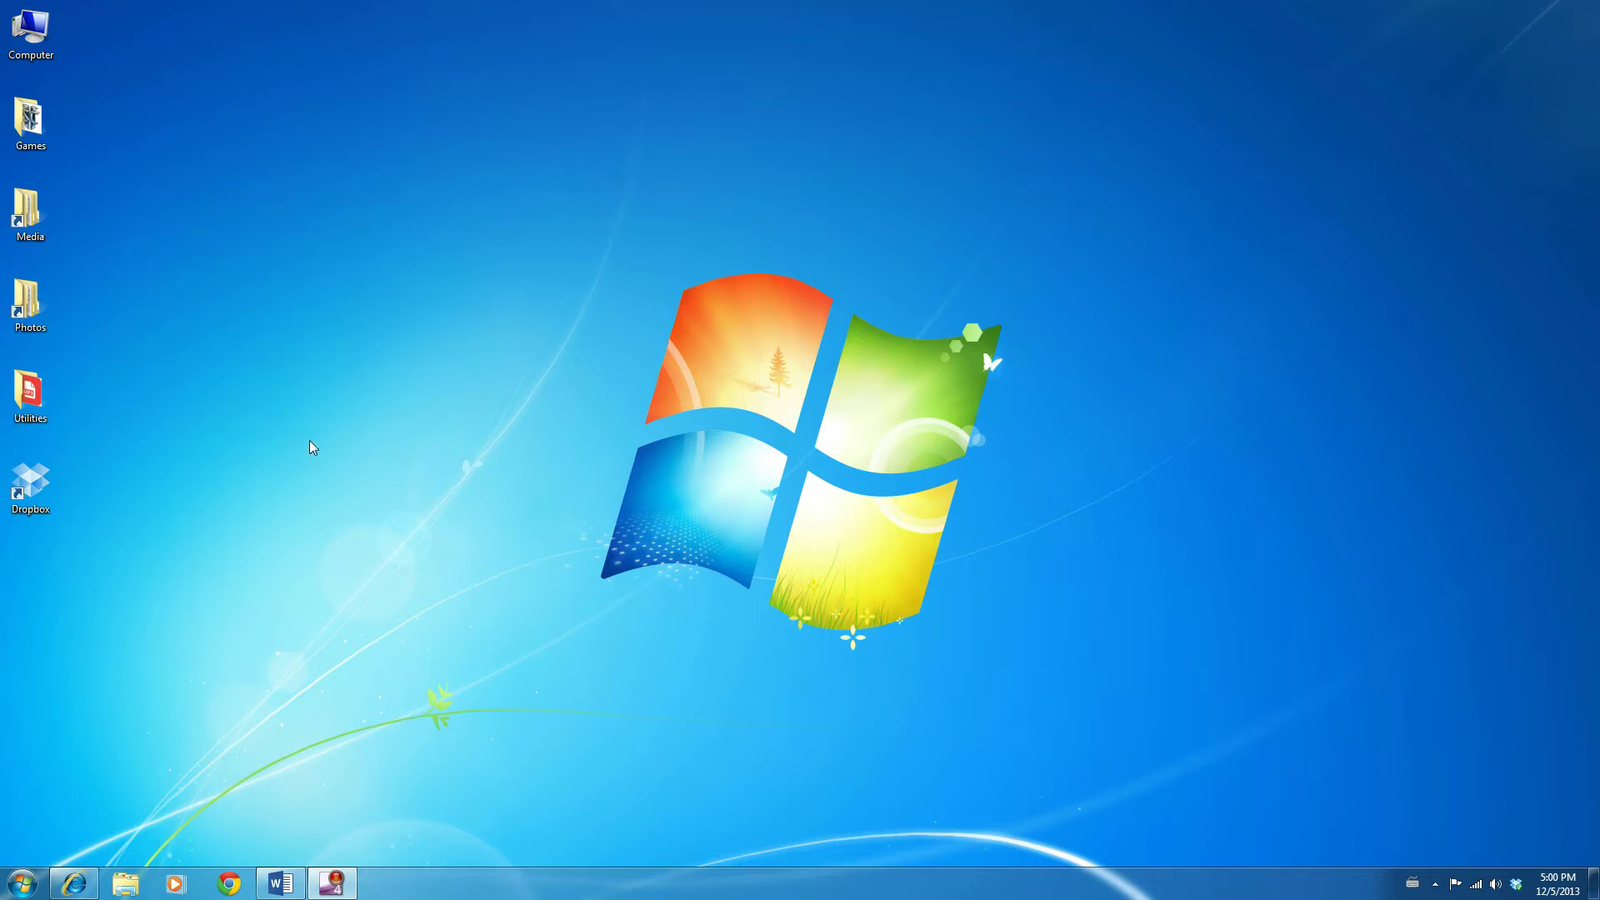
left_click(75, 885)
left_click(209, 34)
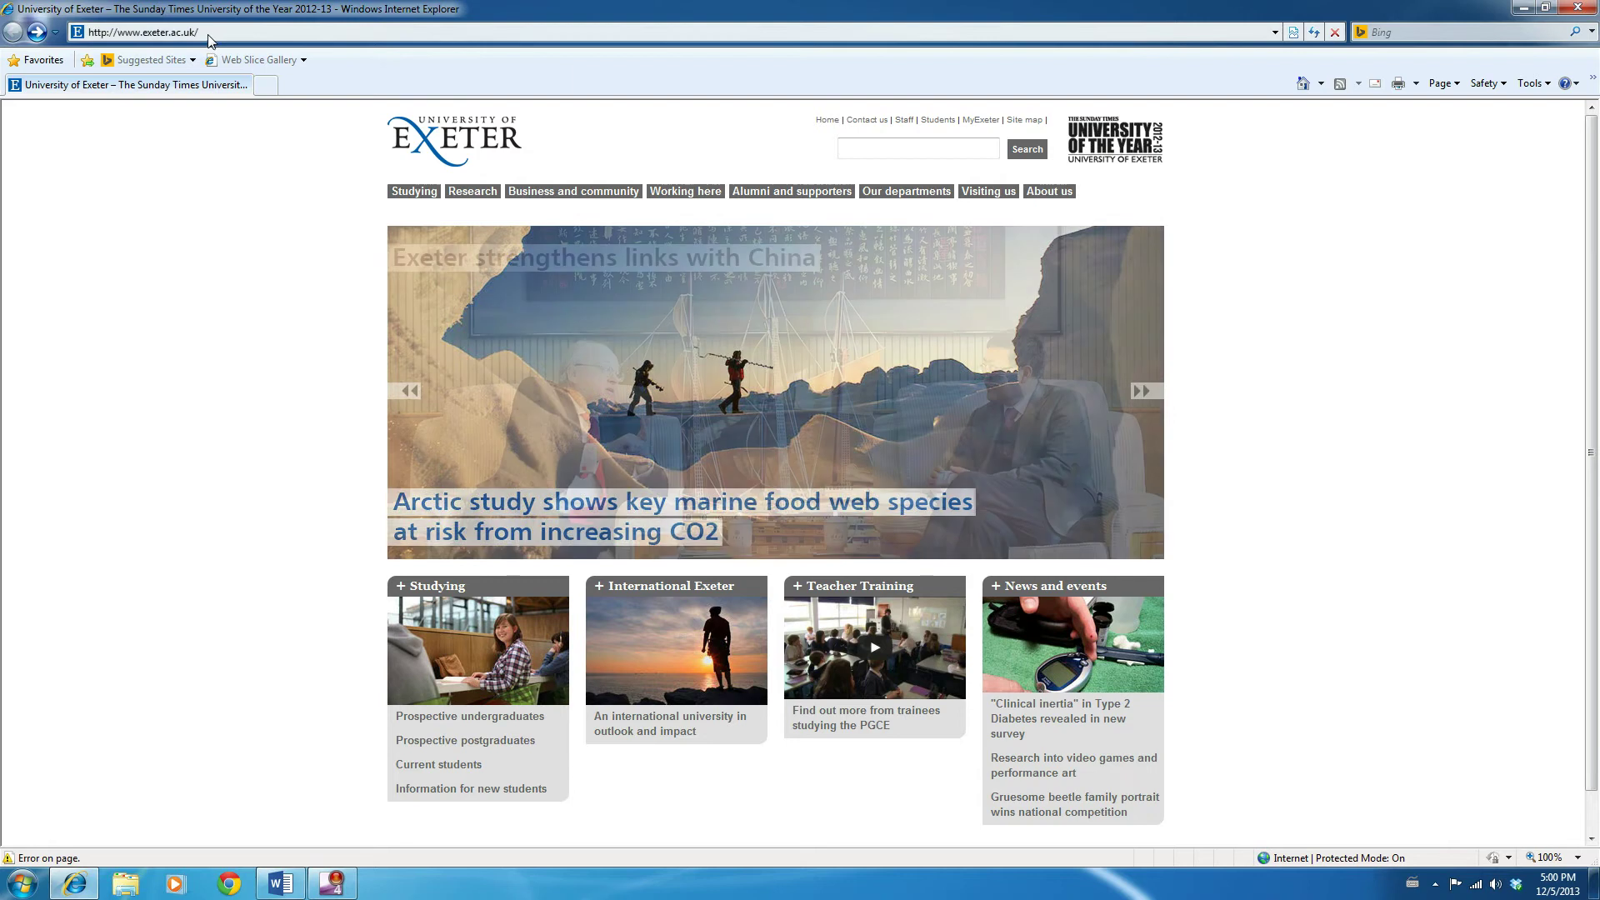
type("https://vpnsecure.exeter.ac.uk")
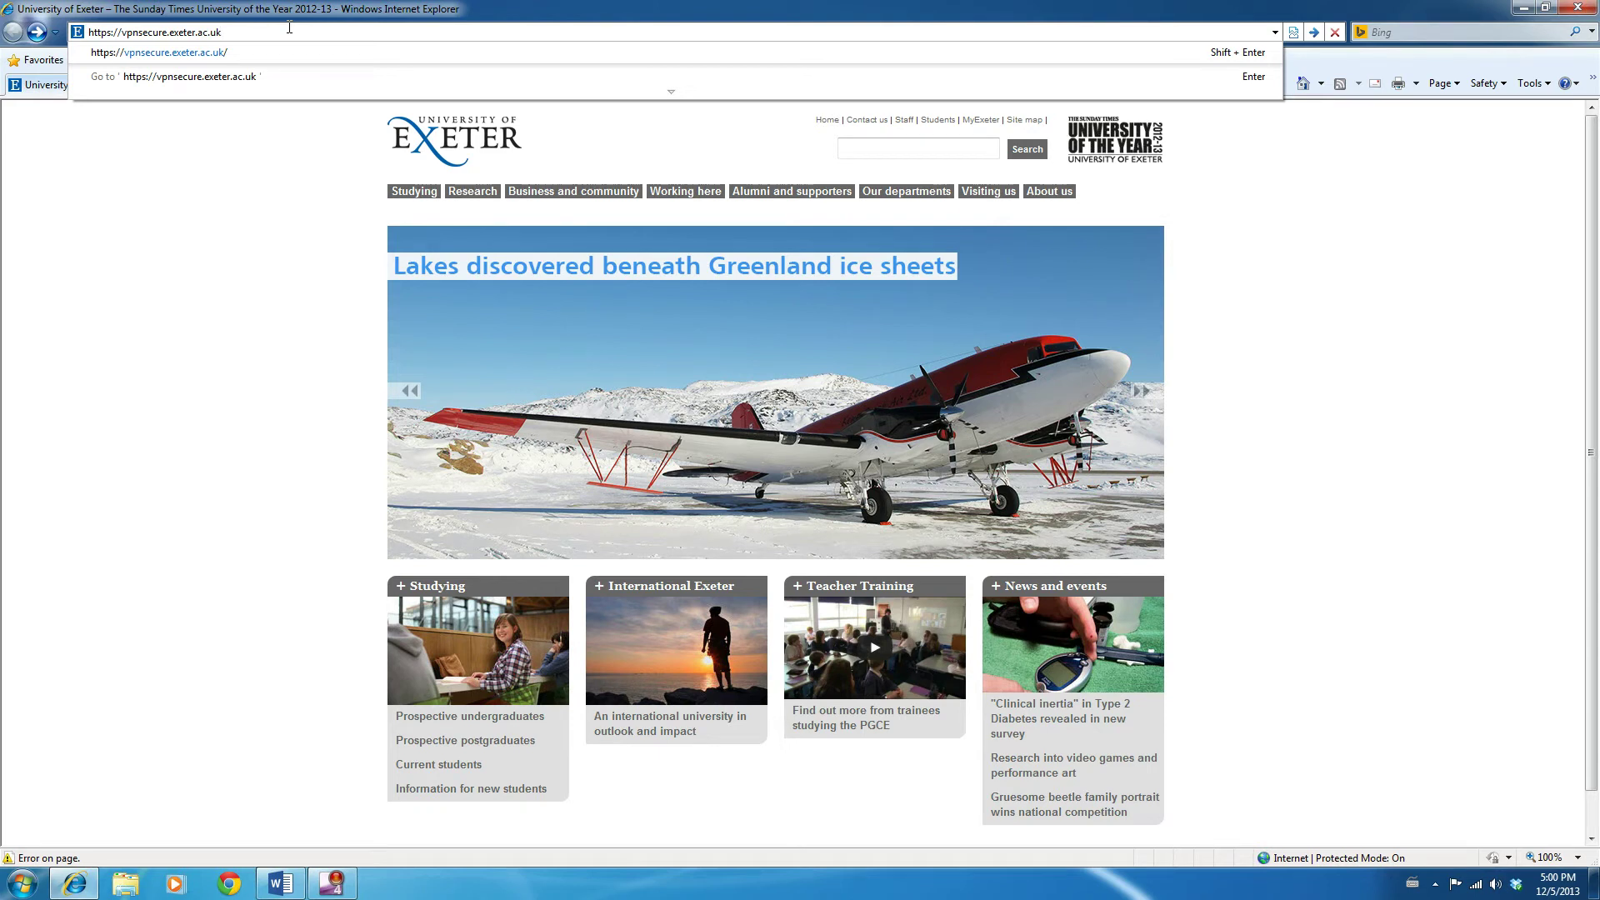
key("Return")
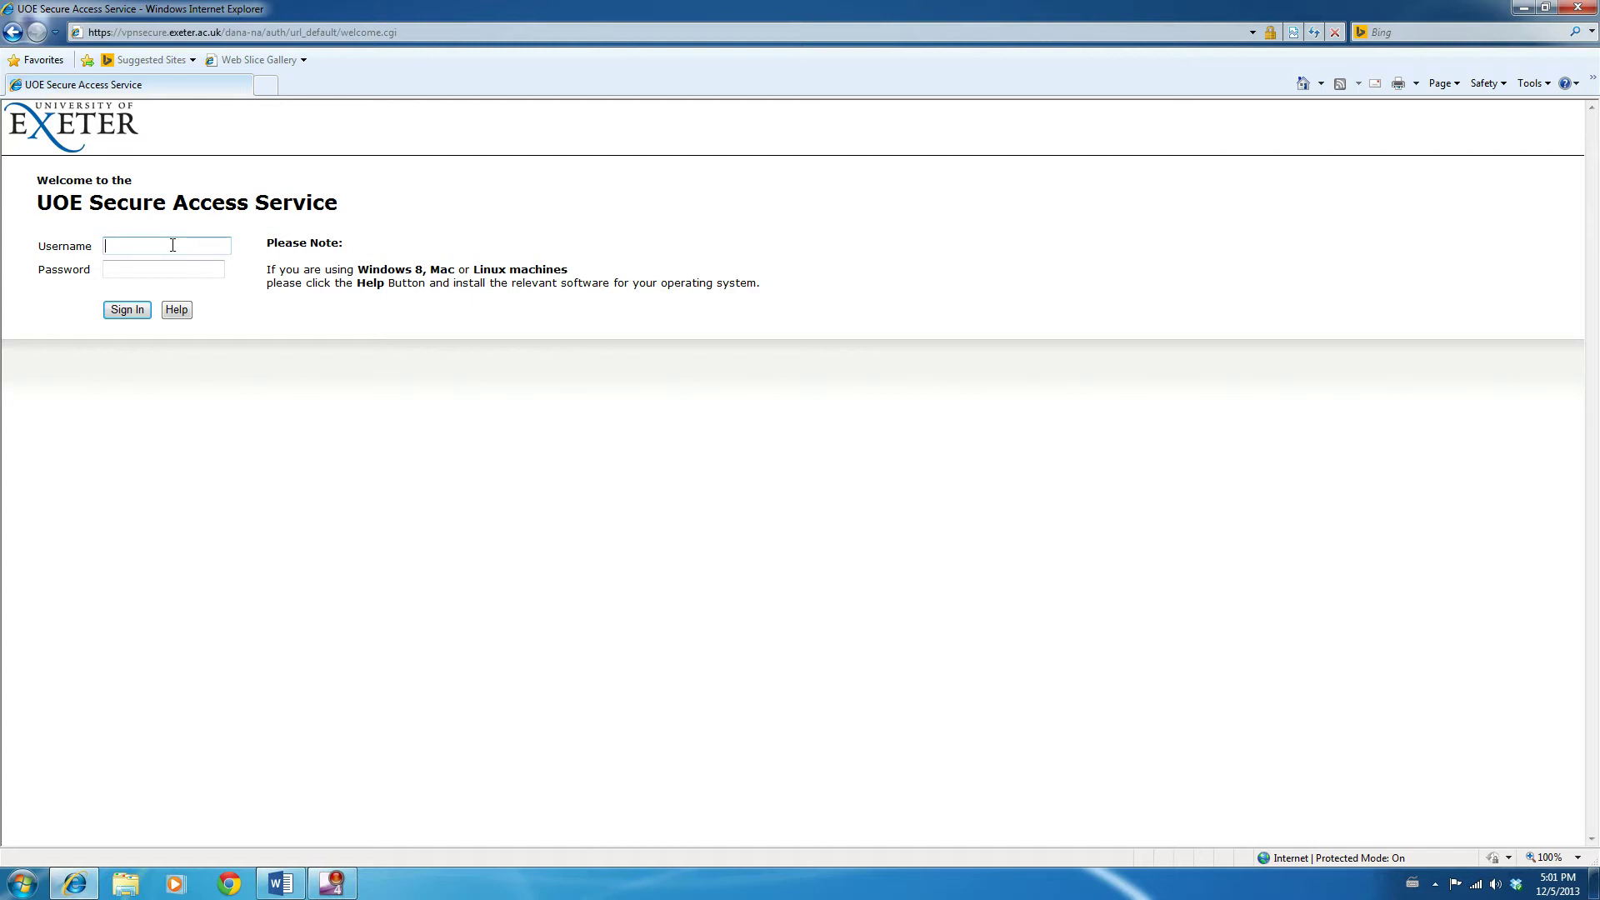
Sign in to the UOE Secure Access portal with the account username and password.
type("helpdesk")
key("Tab")
type("•••••")
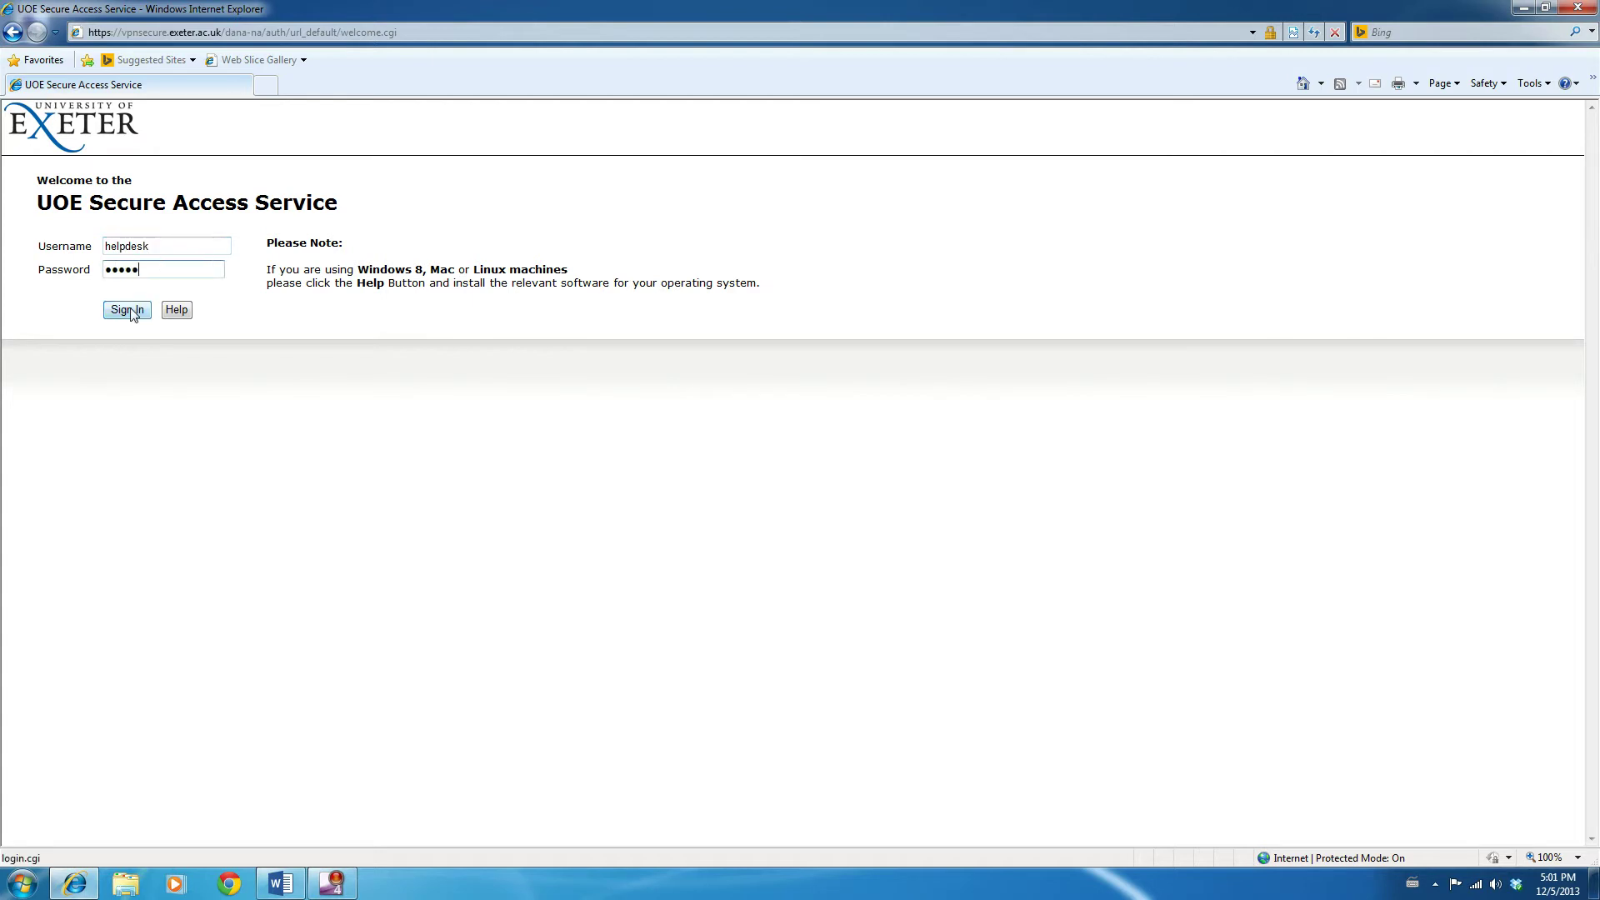
left_click(130, 313)
left_click(127, 315)
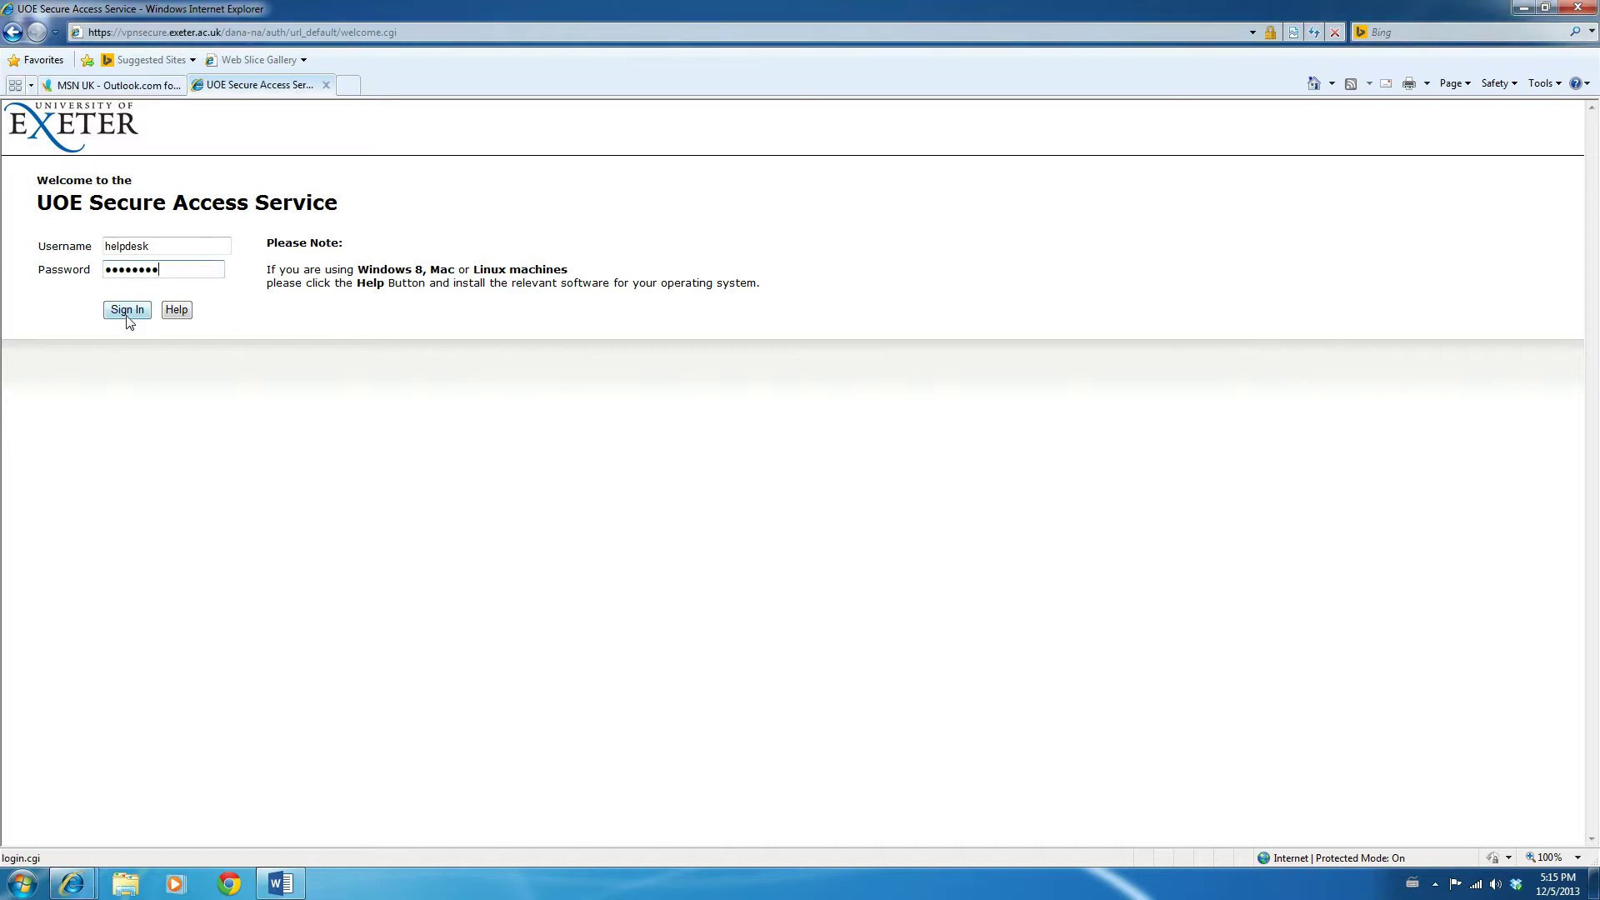
left_click(127, 314)
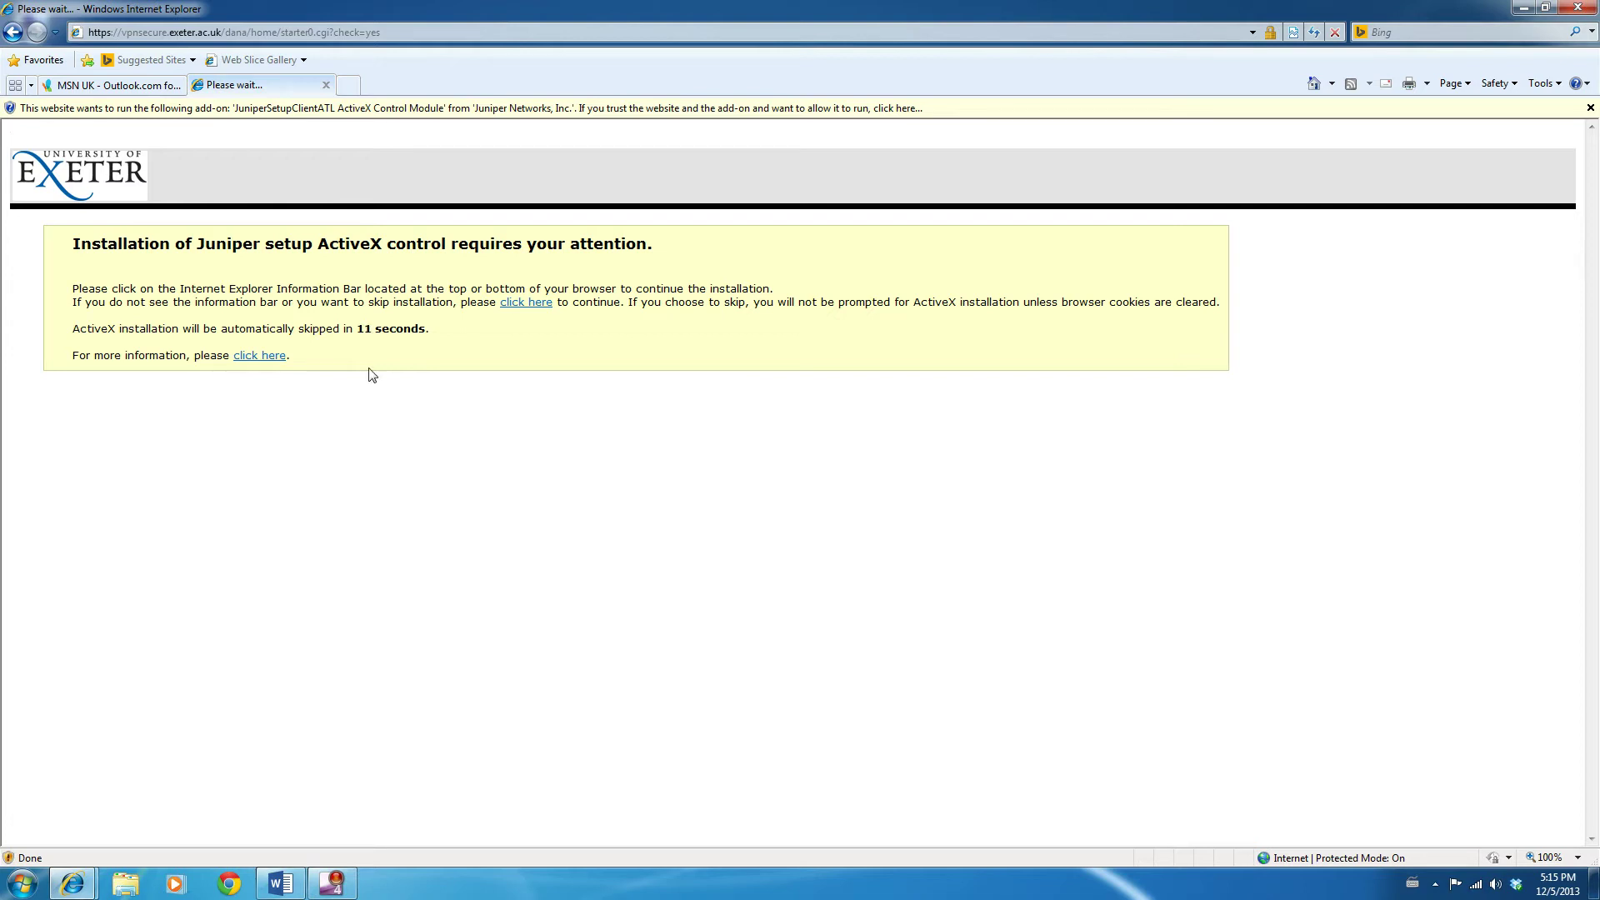
Allow the blocked Juniper setup add-on with Run Add-on from the information bar.
left_click(952, 107)
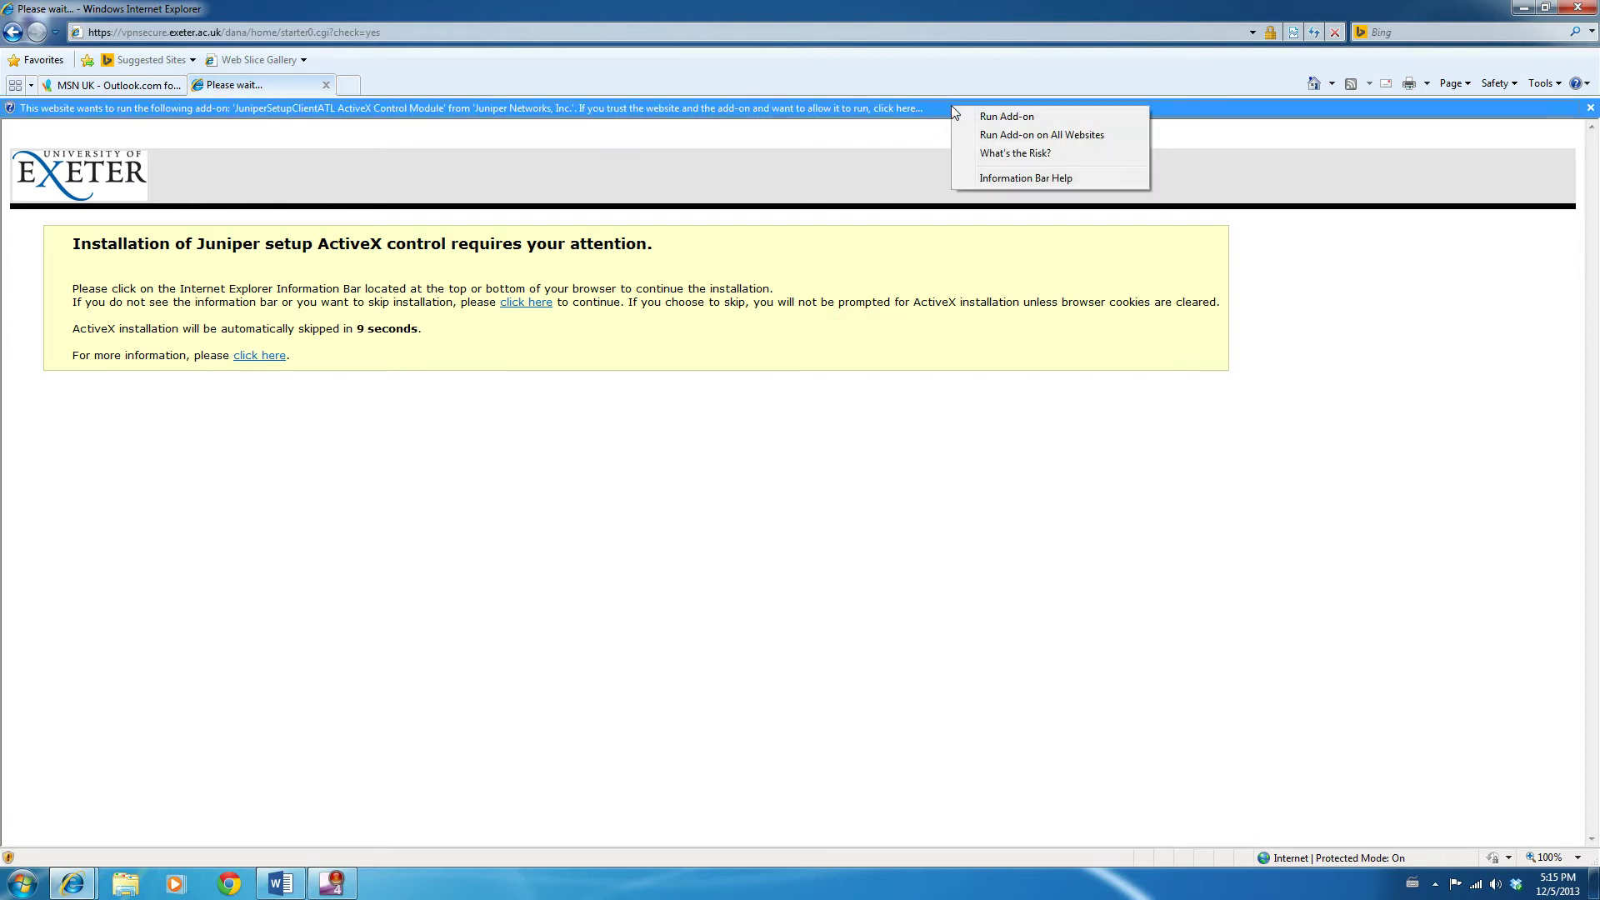
left_click(1003, 118)
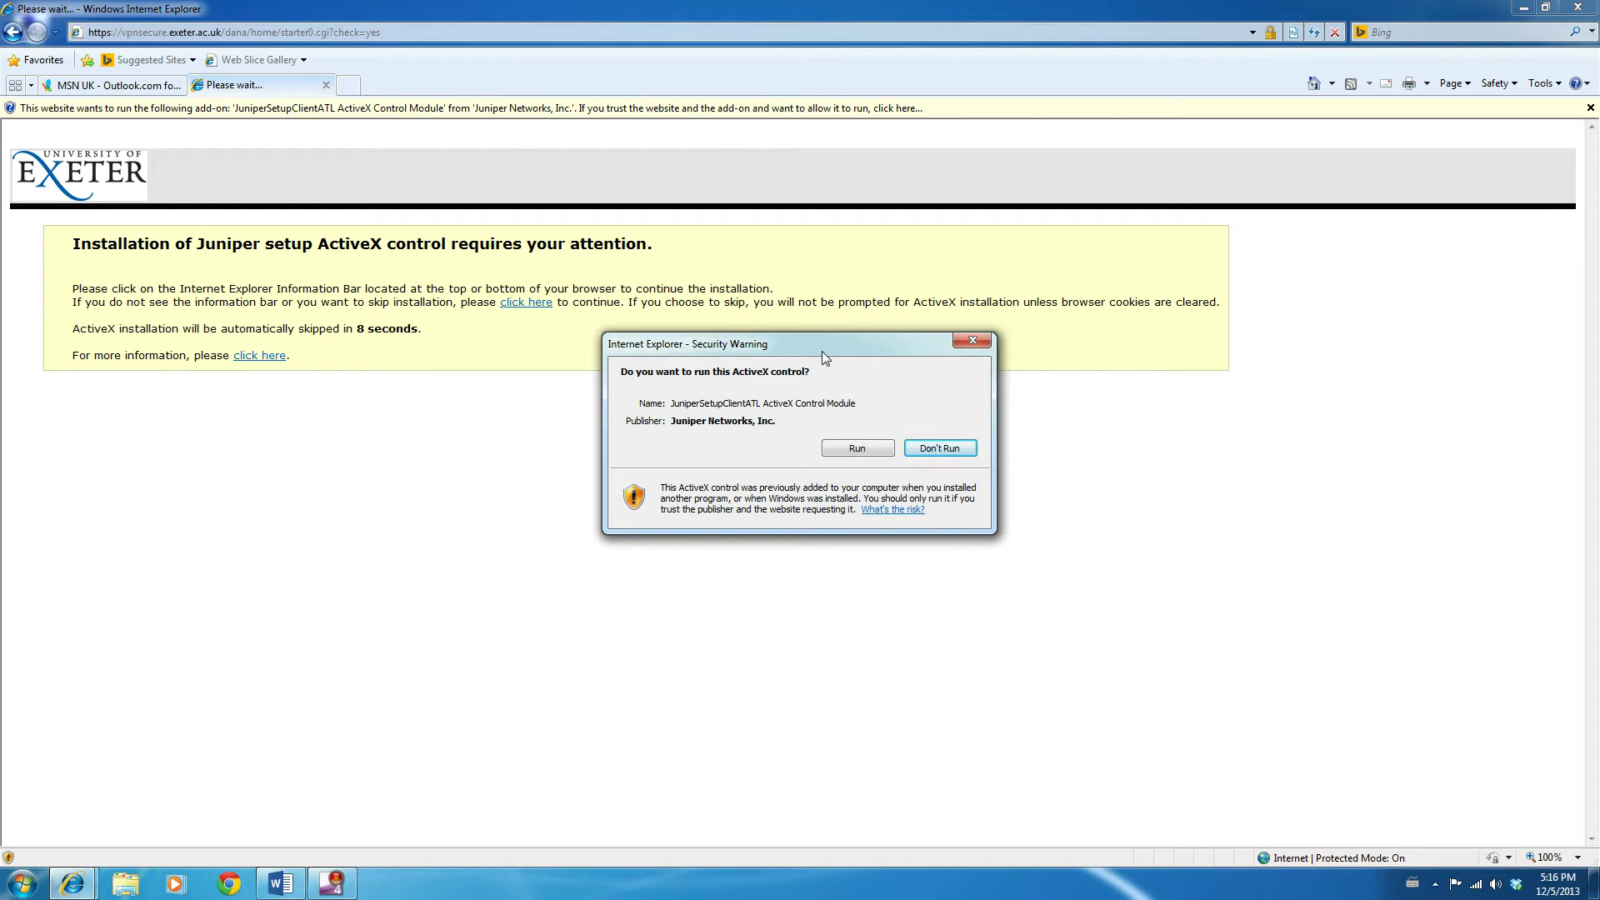
Run the JuniperSetupClientATL control and confirm Junos Pulse reports Connected.
left_click(855, 448)
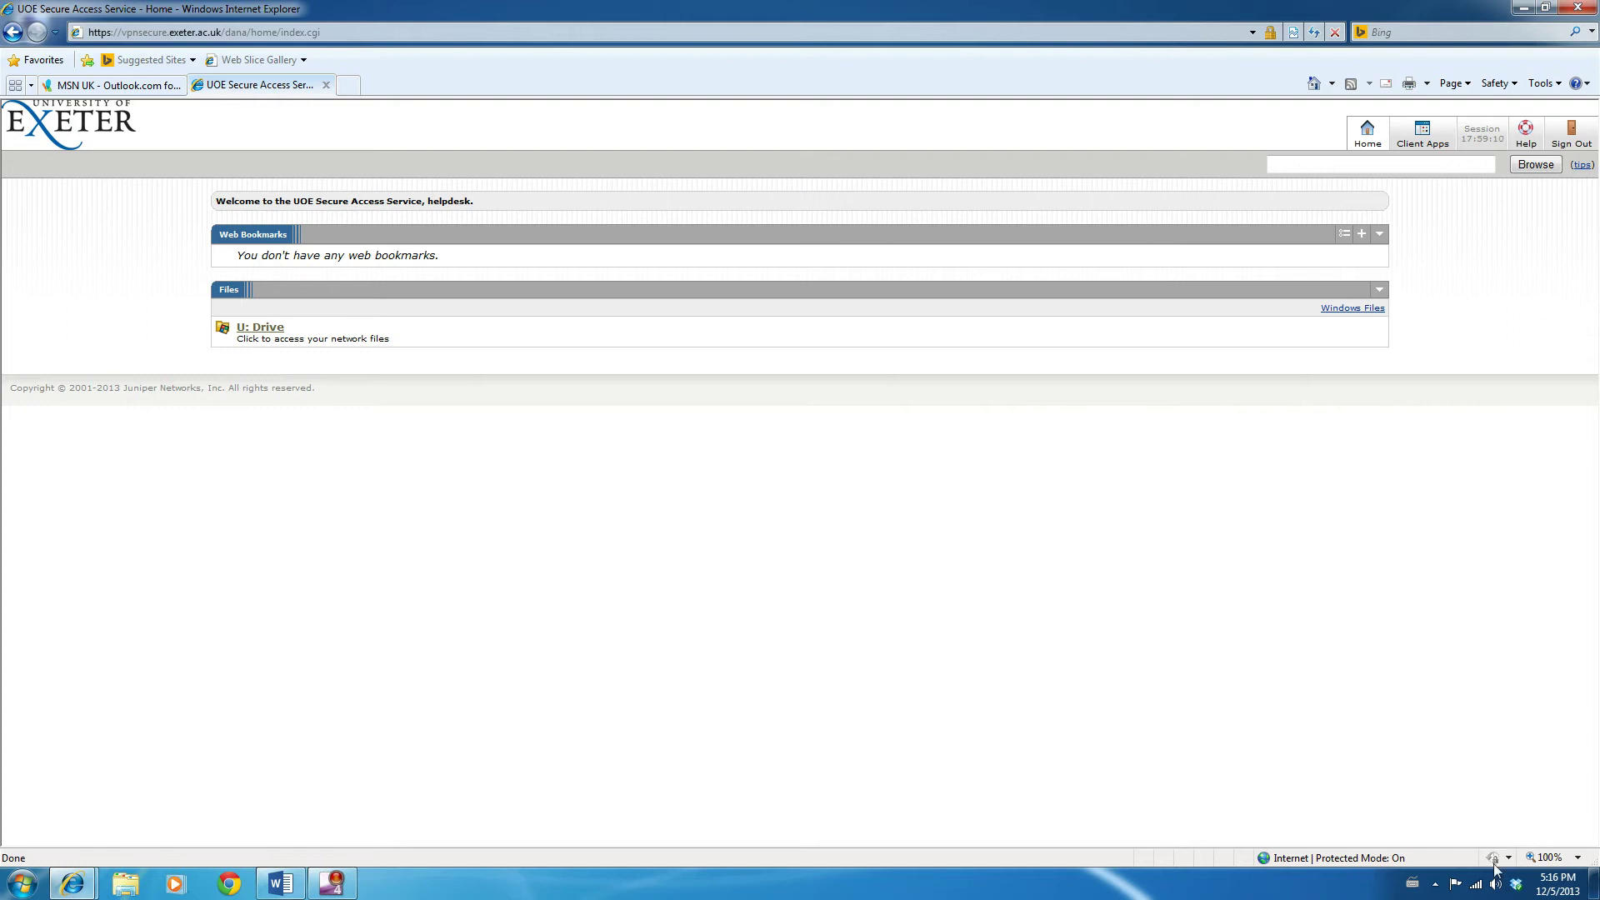
left_click(1435, 885)
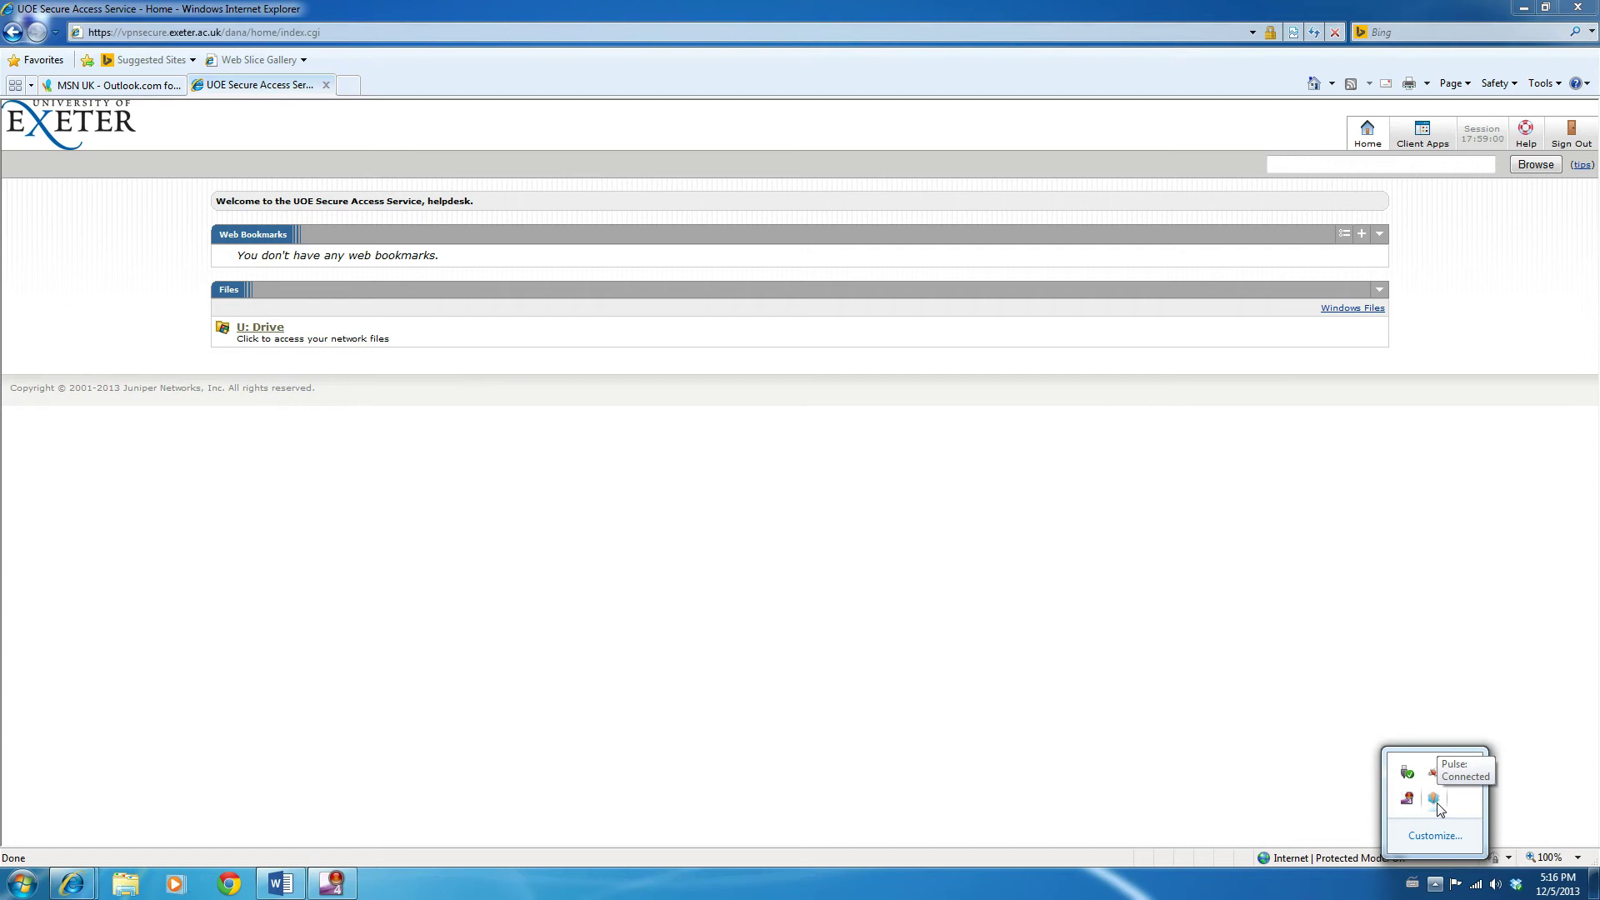
left_click(967, 600)
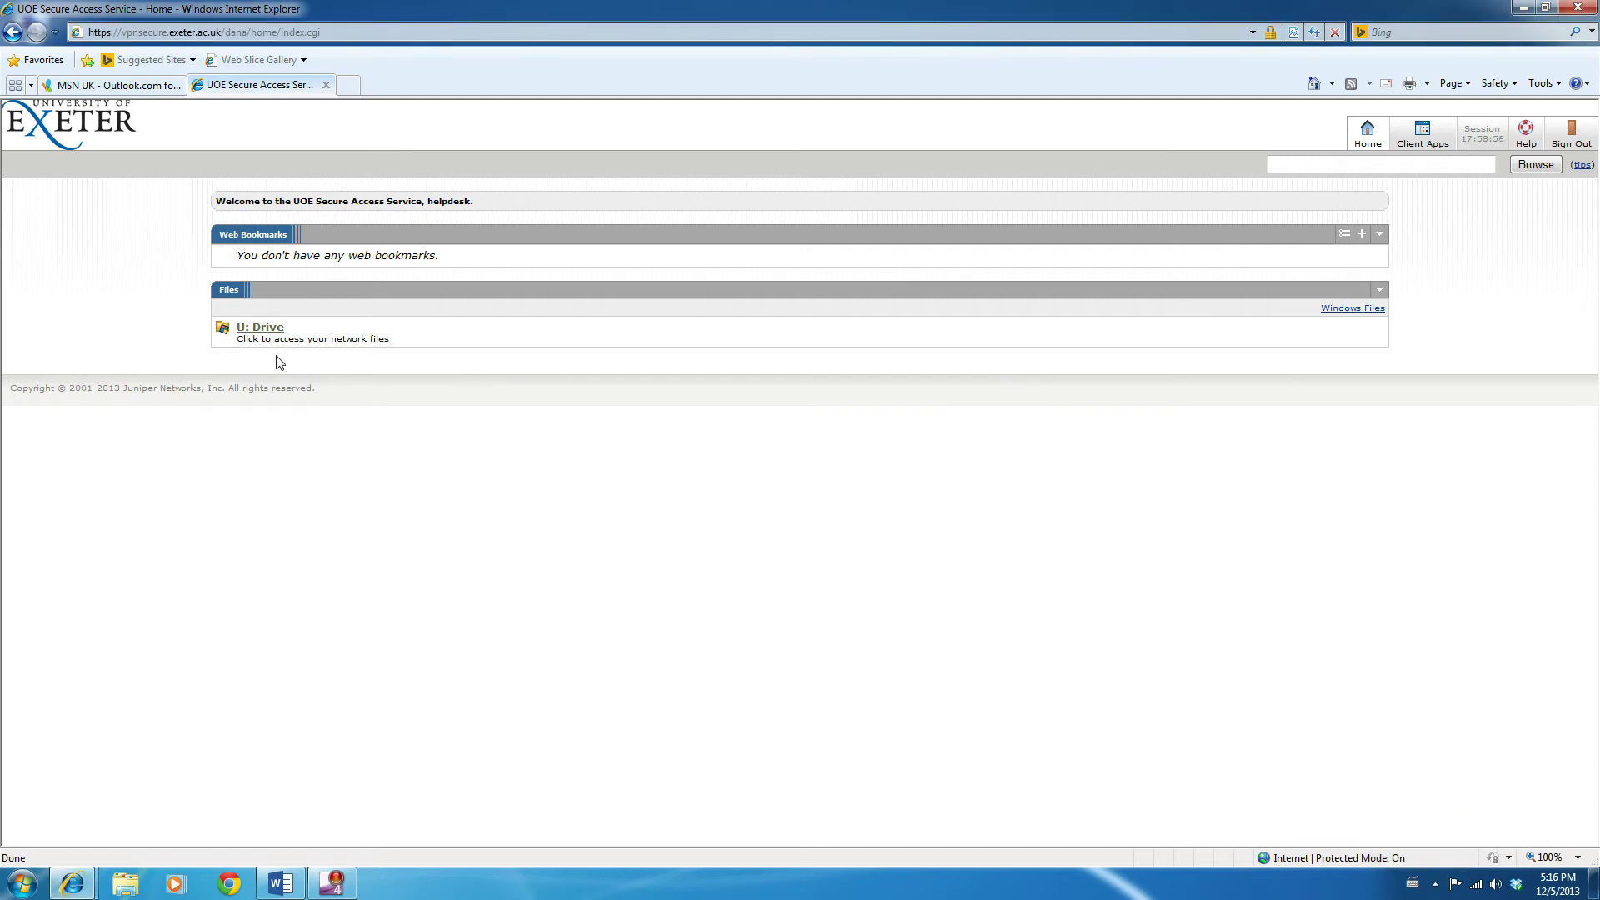
Open the U: Drive file listing, then minimise the browser to the desktop.
left_click(258, 329)
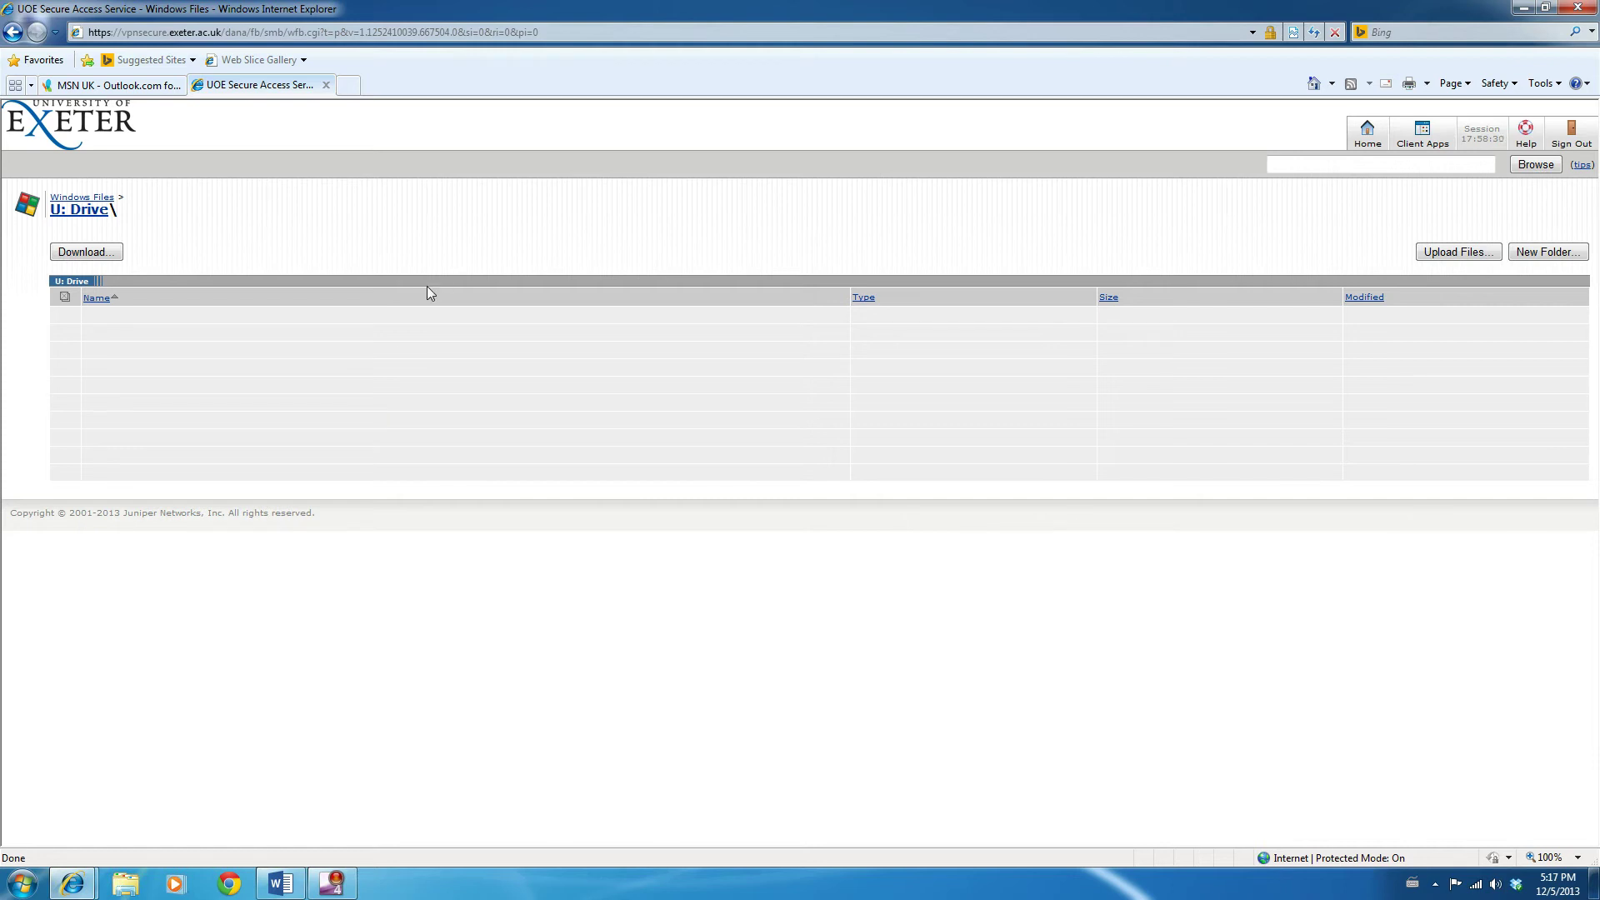
left_click(1523, 8)
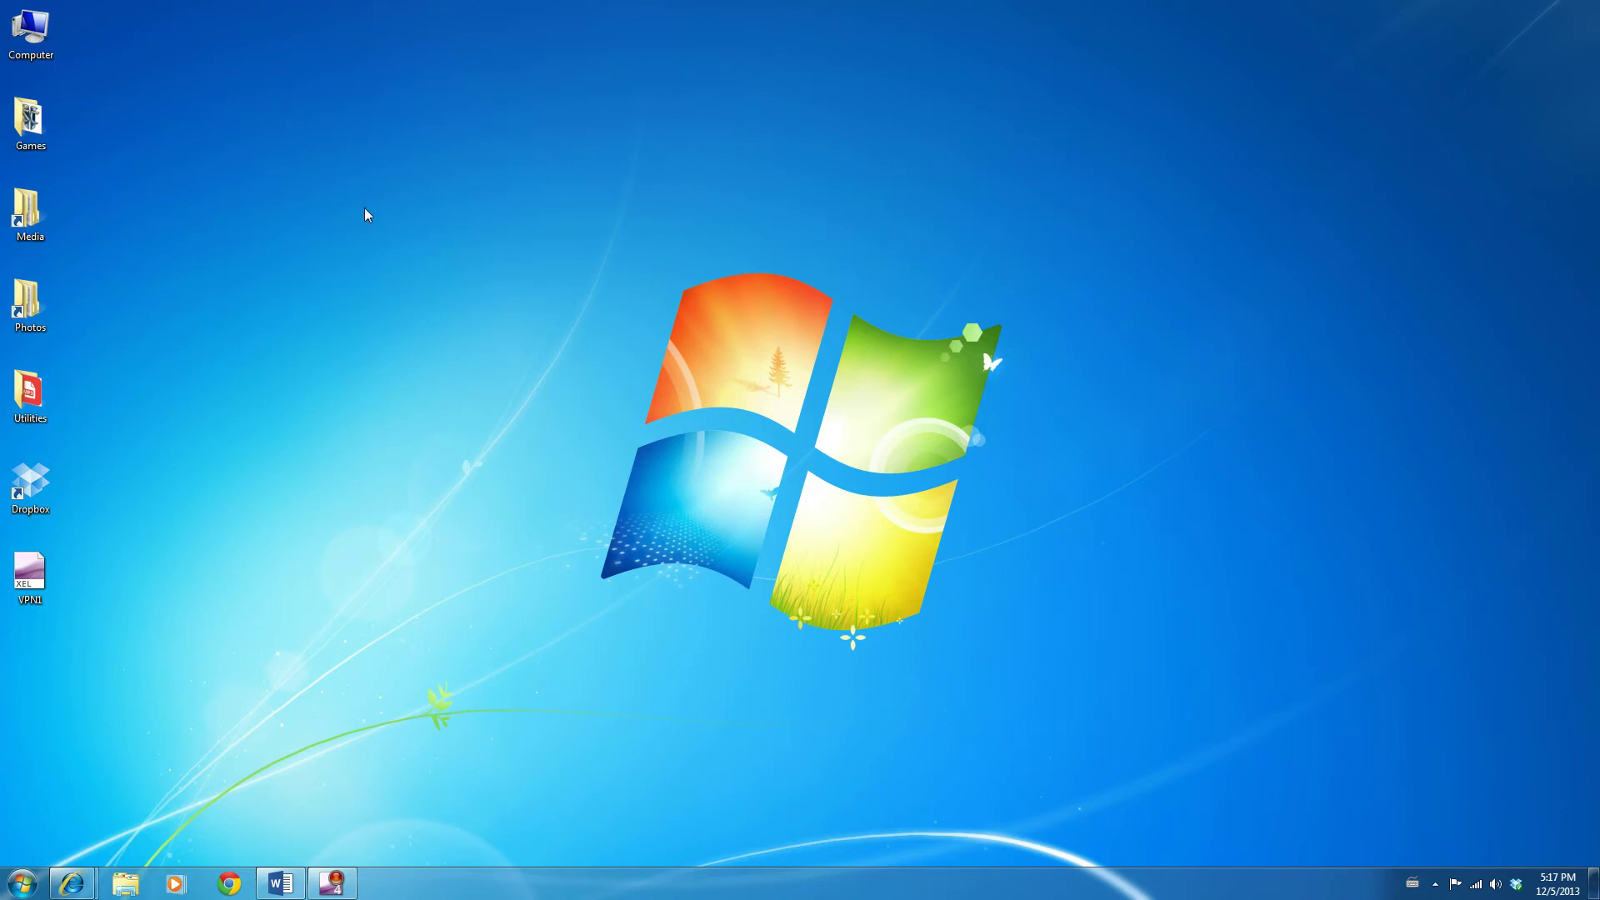
Open Computer, look inside the N: network drive, and return to the drive list.
double_click(28, 38)
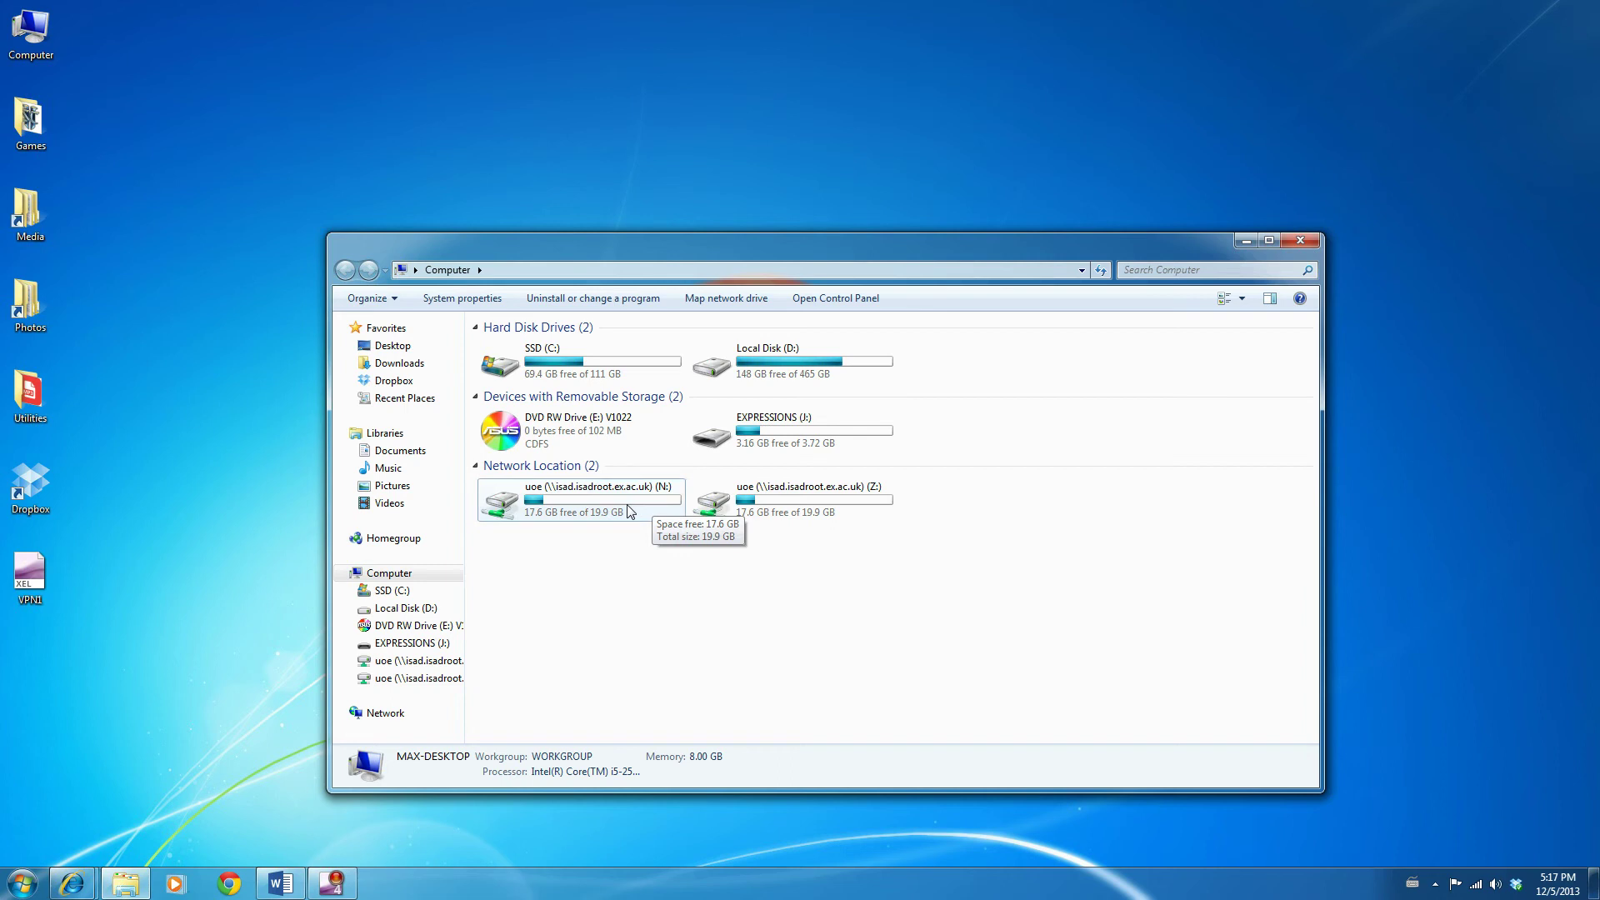
double_click(629, 511)
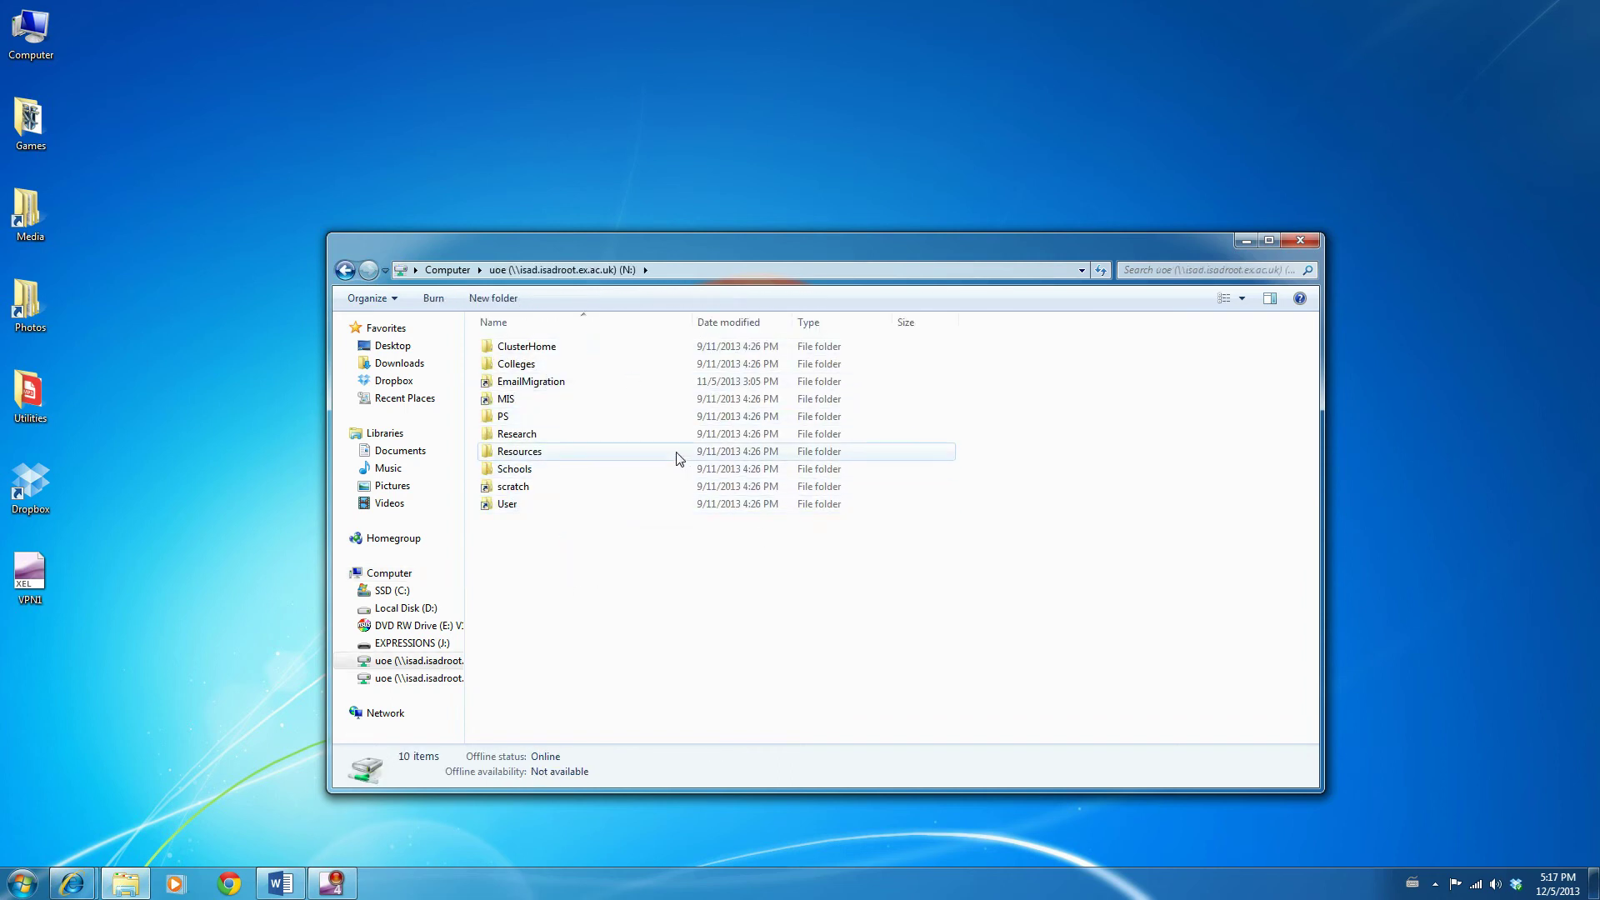
left_click(344, 271)
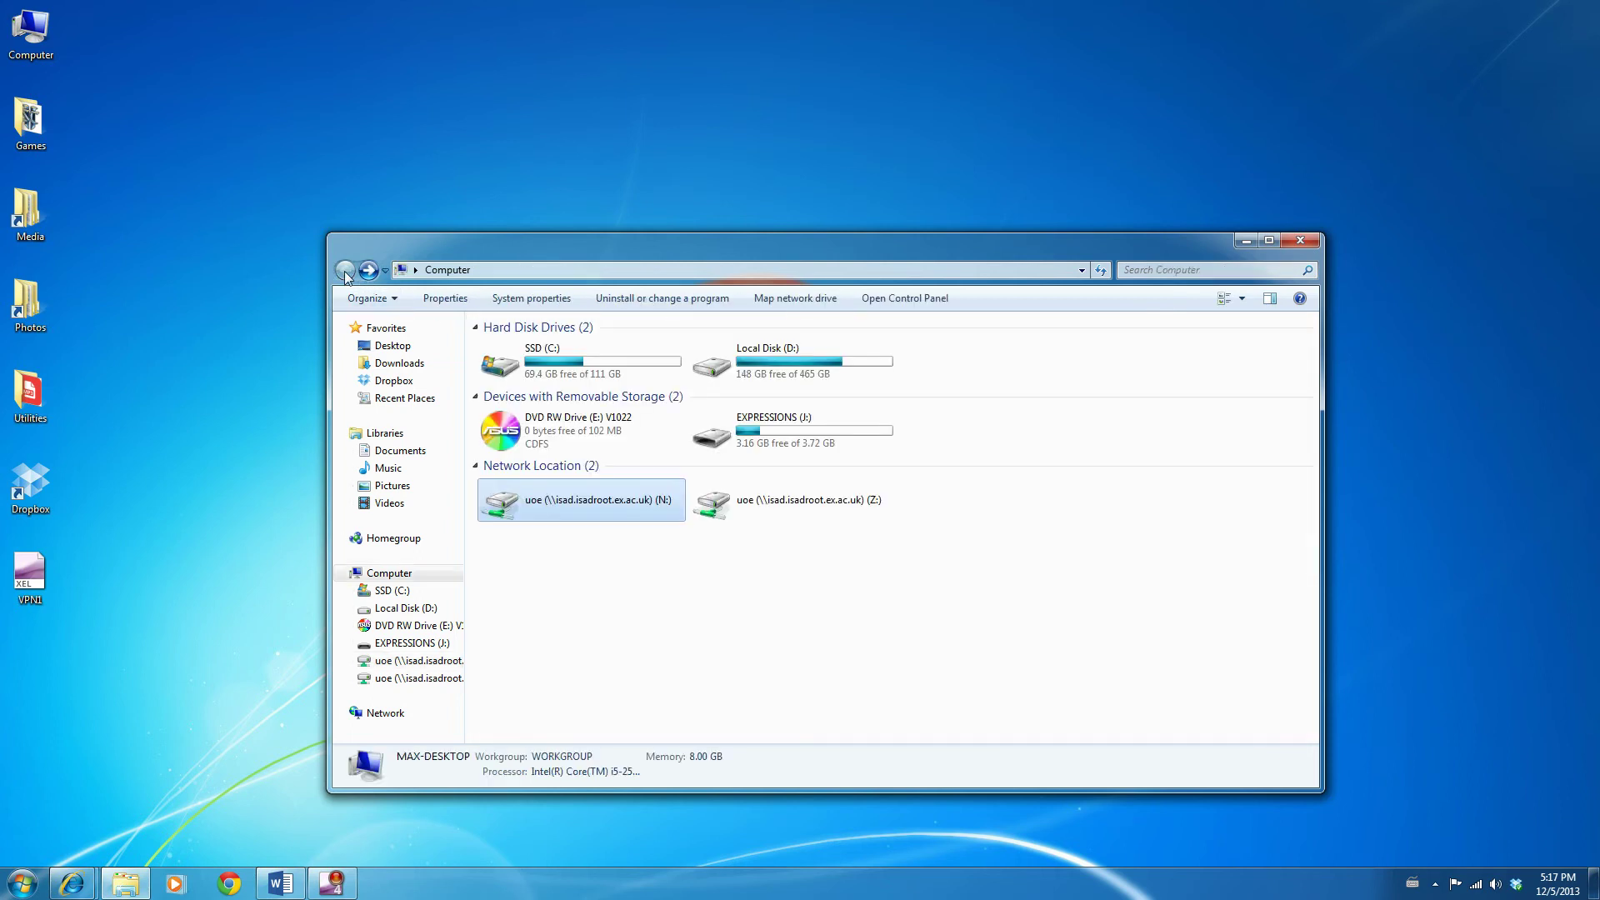
left_click(728, 643)
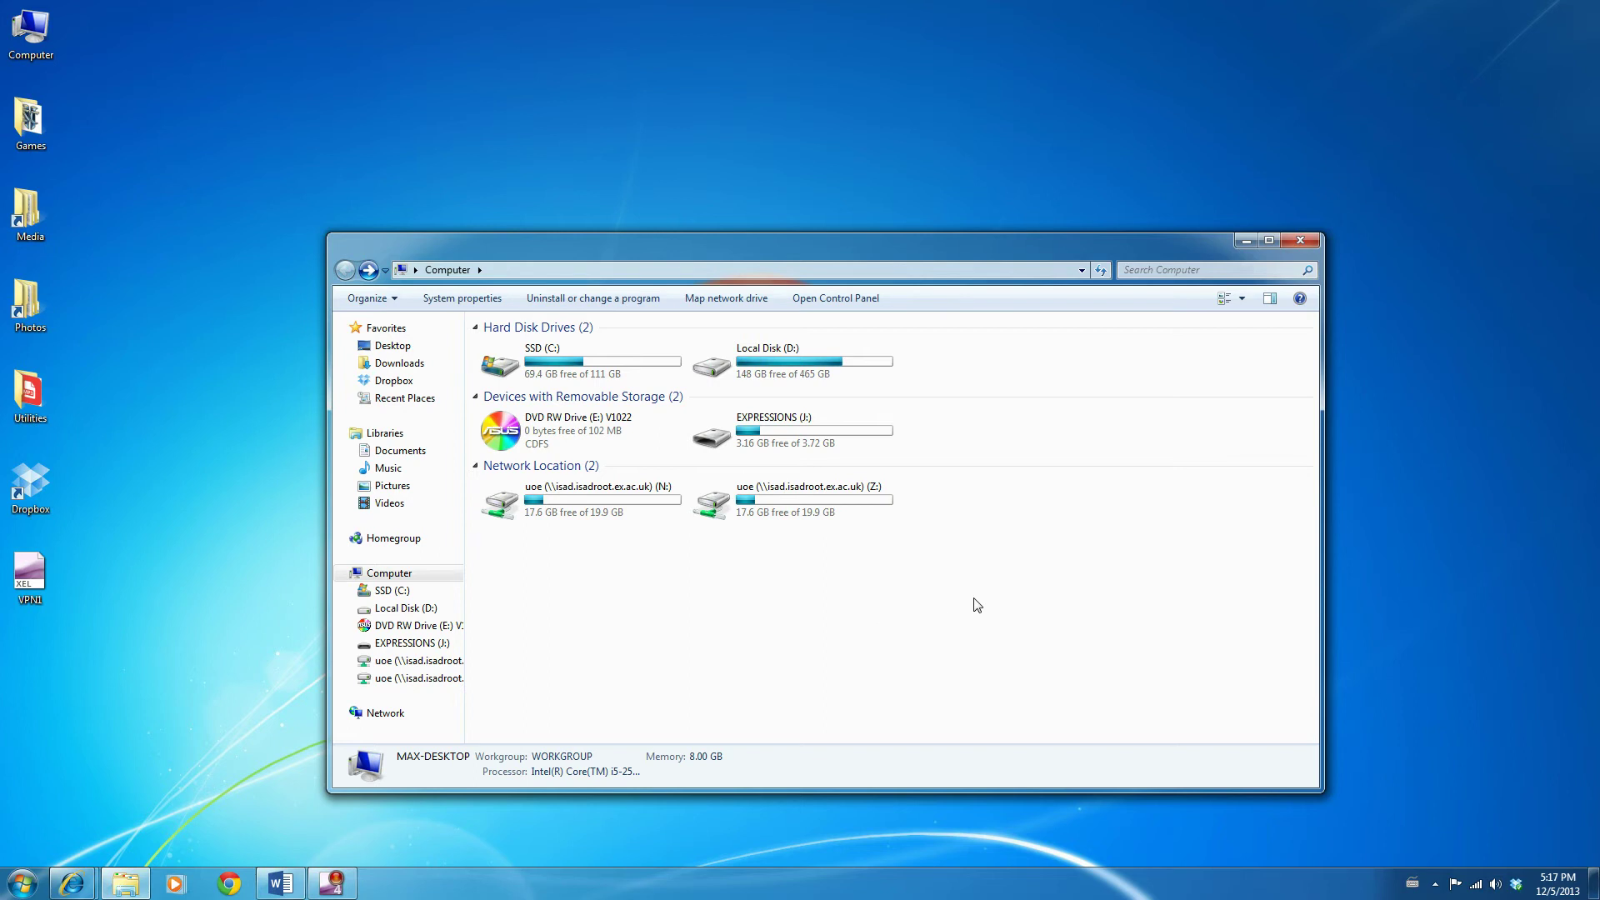
Set drive Y: to map \\isad.isadroot.ex.ac.uk\uoe, connecting with different credentials.
left_click(727, 298)
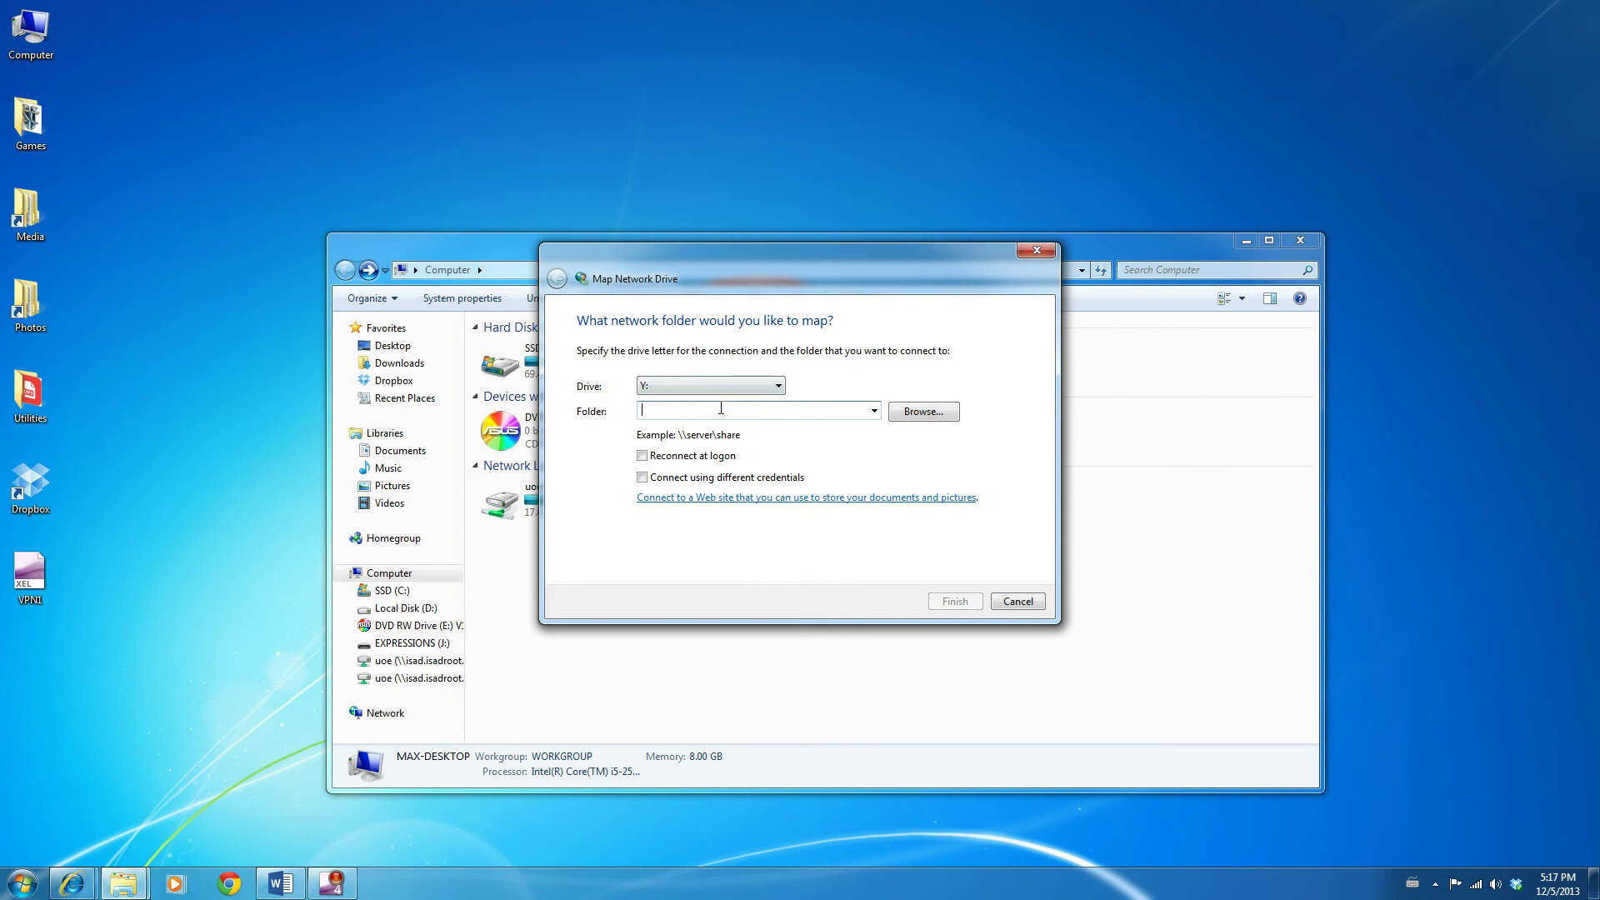
type("\\\\isad.isadroot.e")
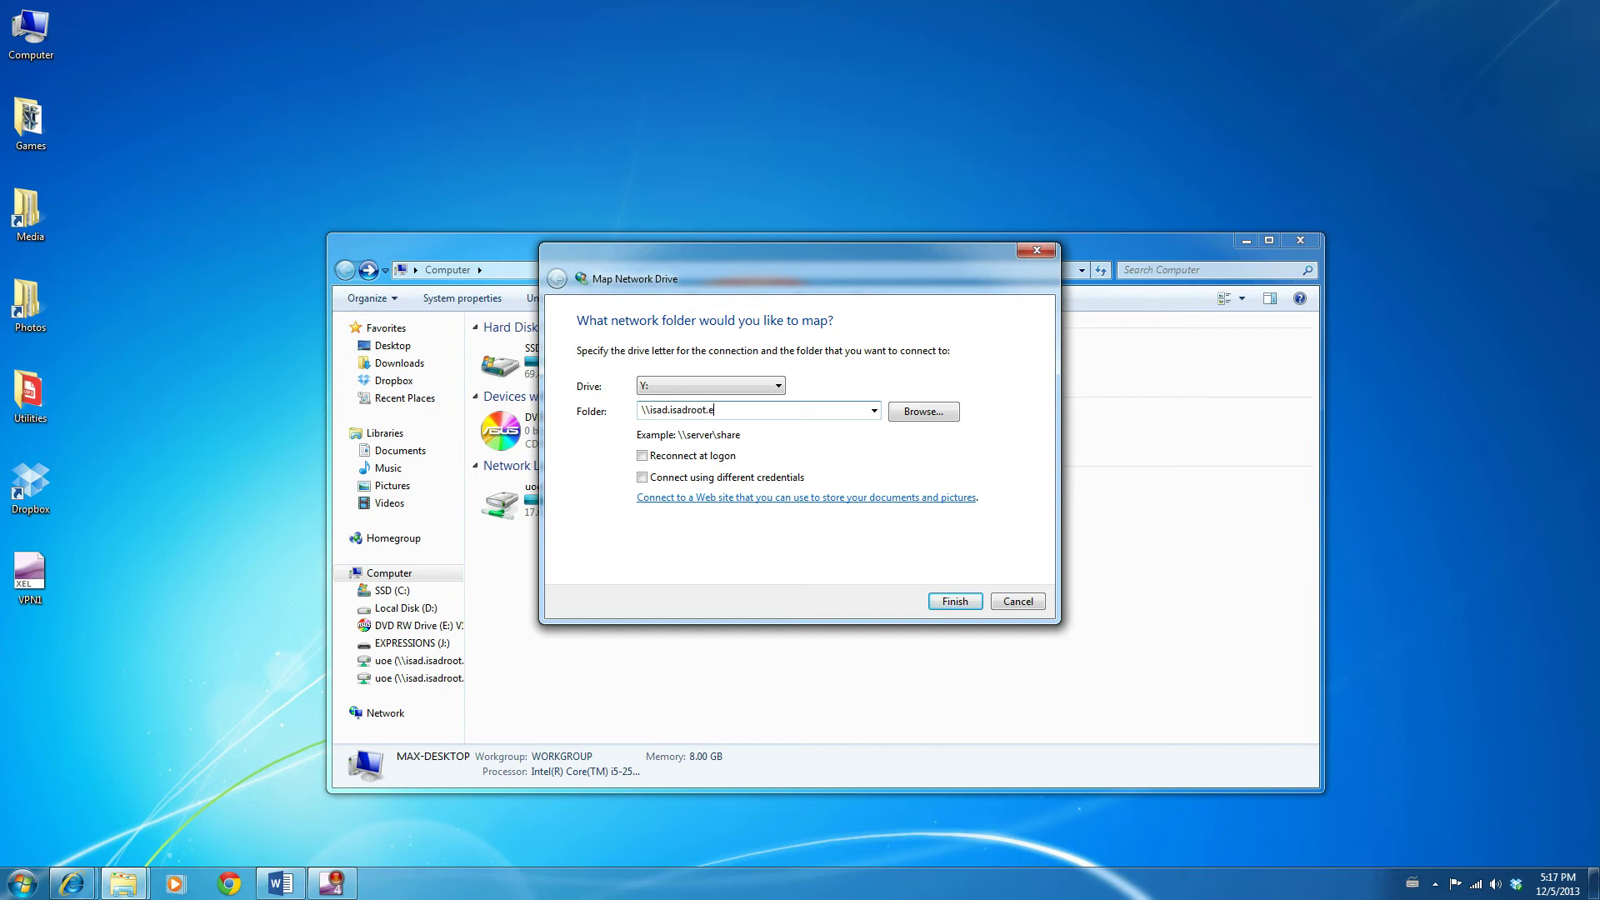
type("x.ac.uk\\uoe")
left_click(643, 478)
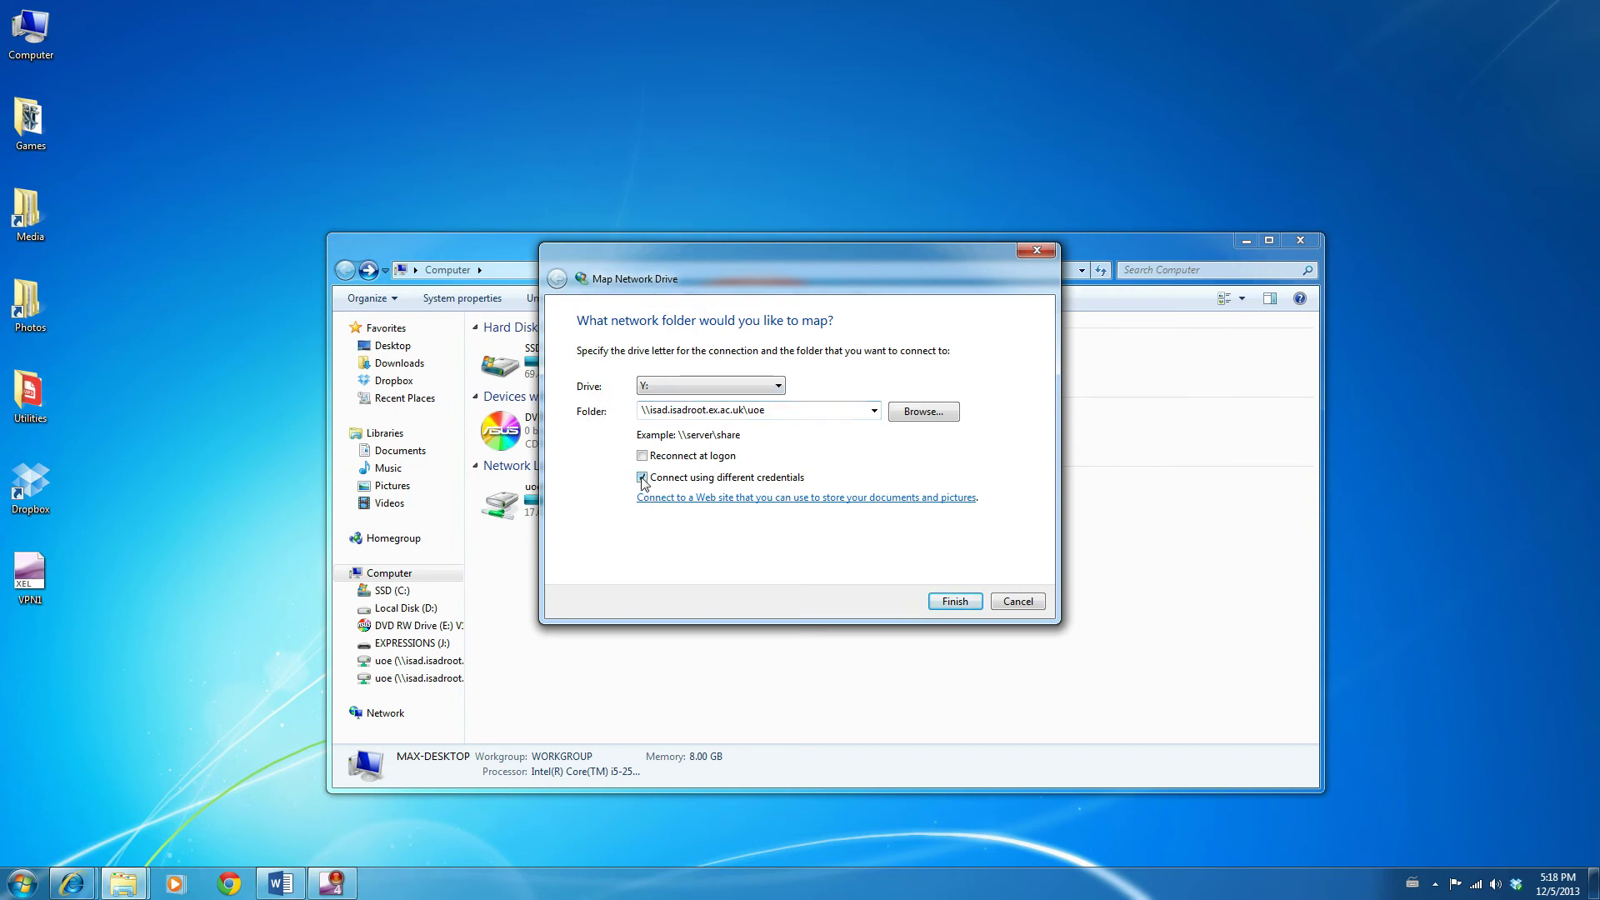
Connect Y: using another account's domain user name and password, remembering the credentials.
left_click(975, 607)
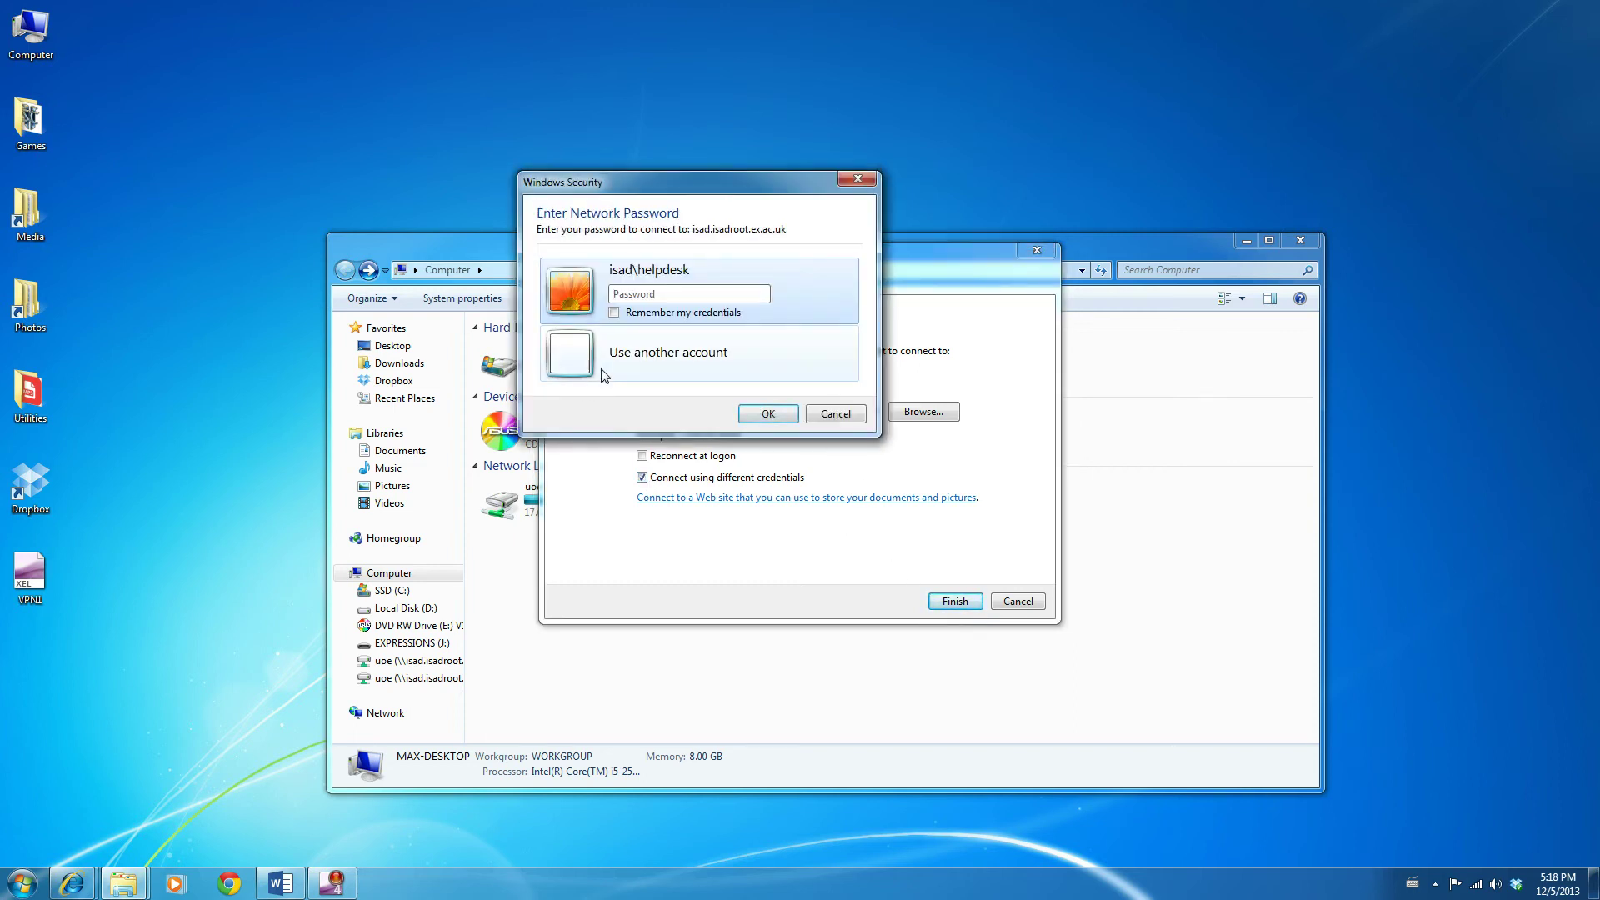
left_click_drag(657, 193, 680, 215)
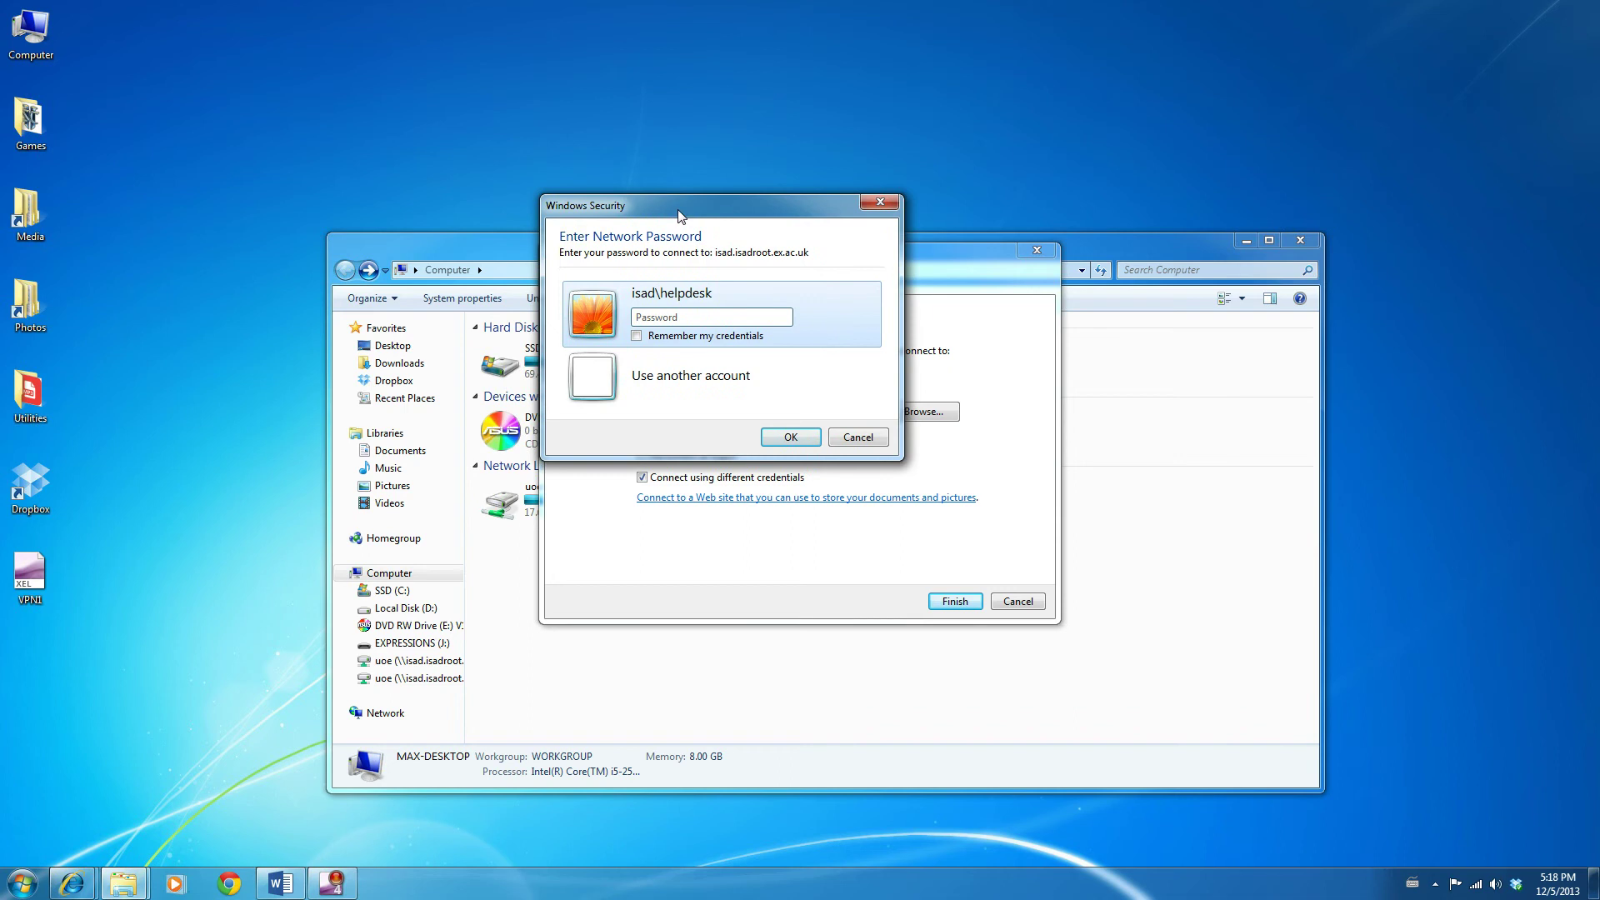
left_click(658, 381)
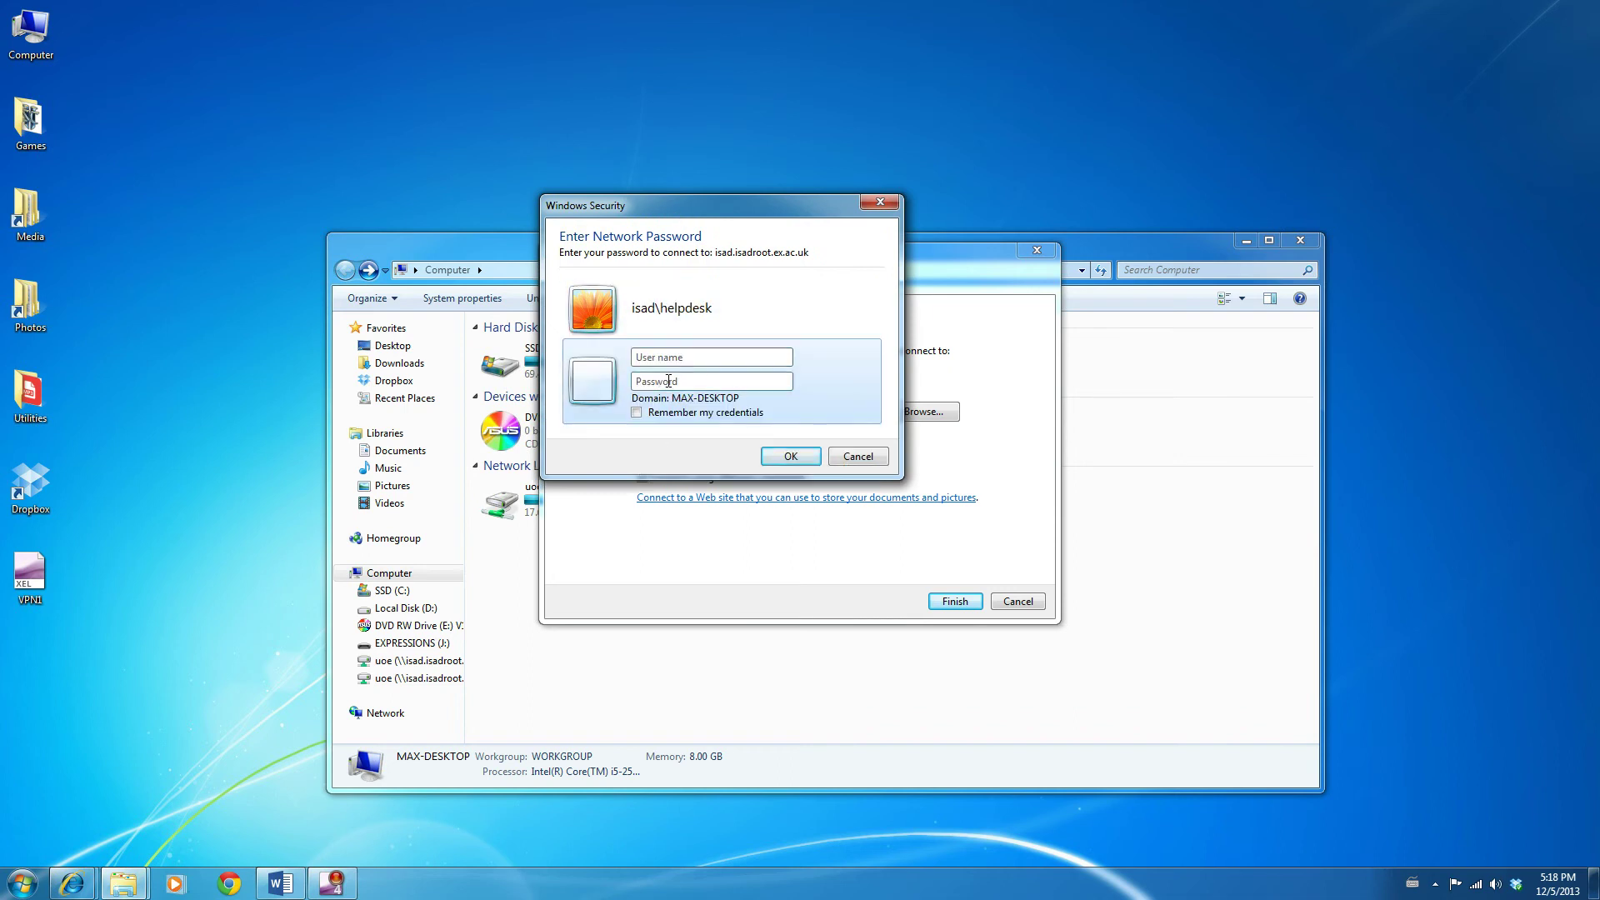
type("isad\\")
type("helpdesk")
type("••")
type("••••••")
left_click(638, 413)
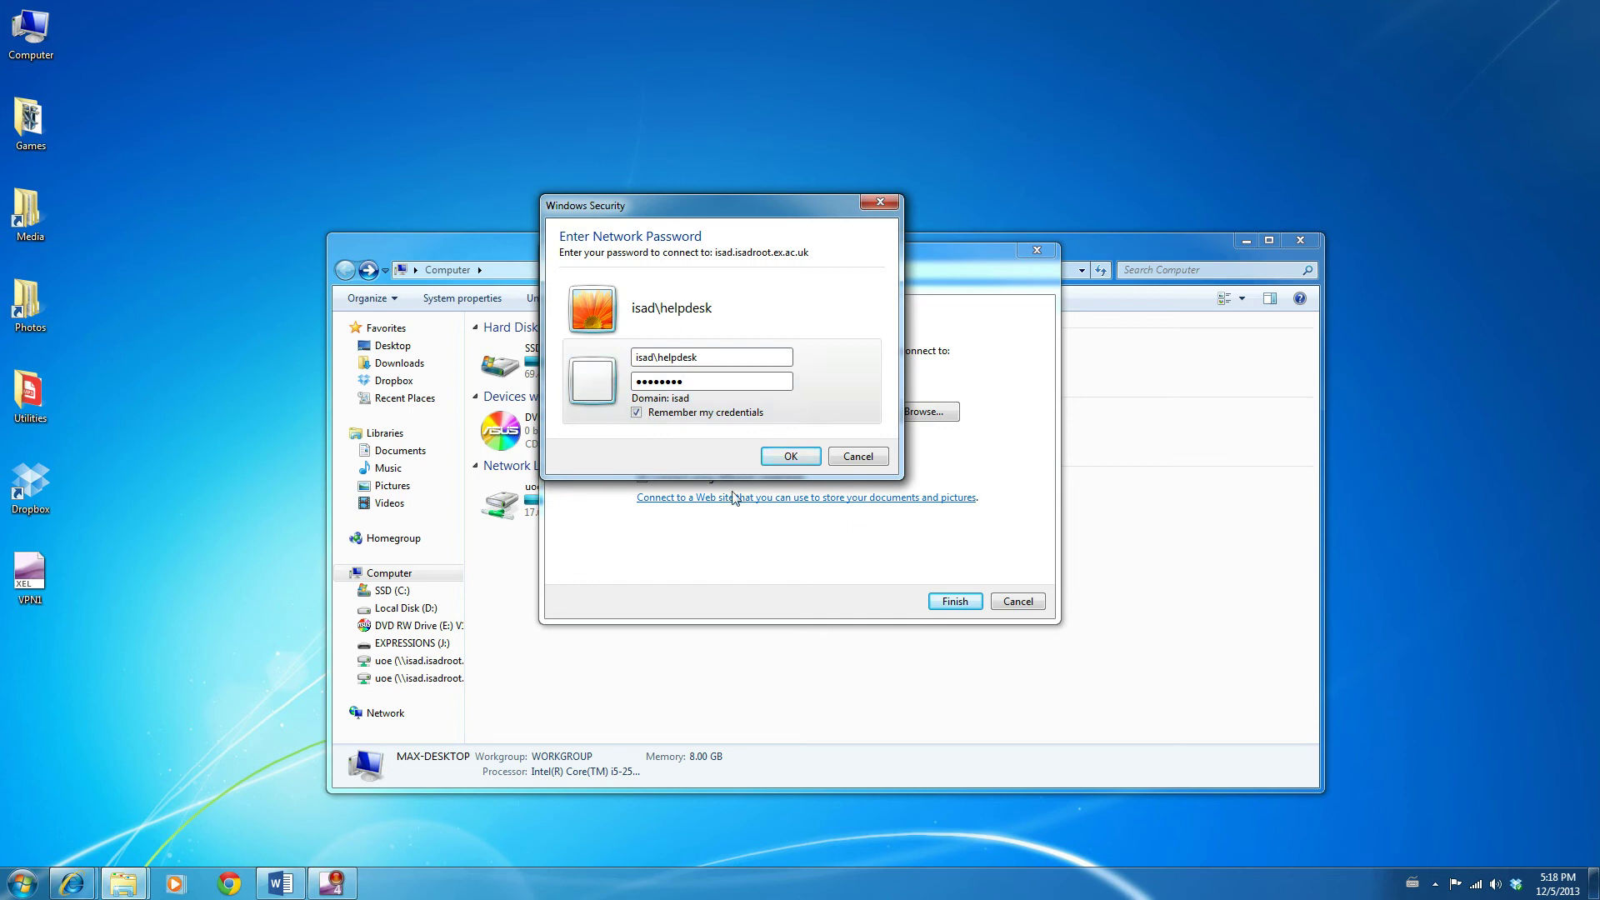
left_click(783, 464)
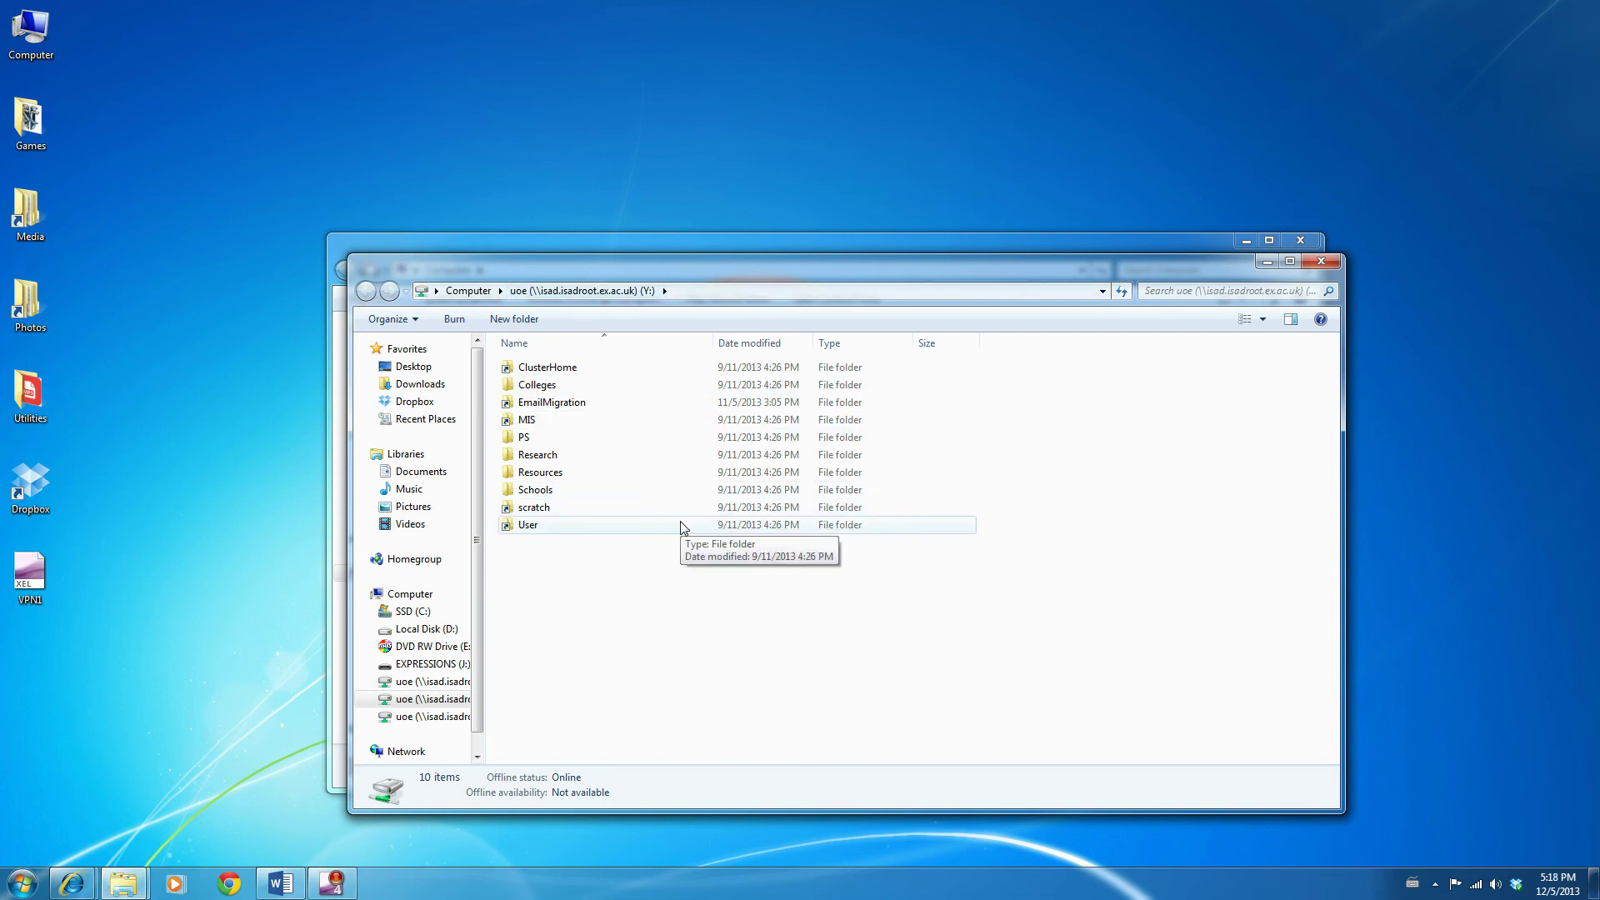
Browse the Y: drive into PS, then AS, then ExeIT.
double_click(550, 442)
double_click(549, 369)
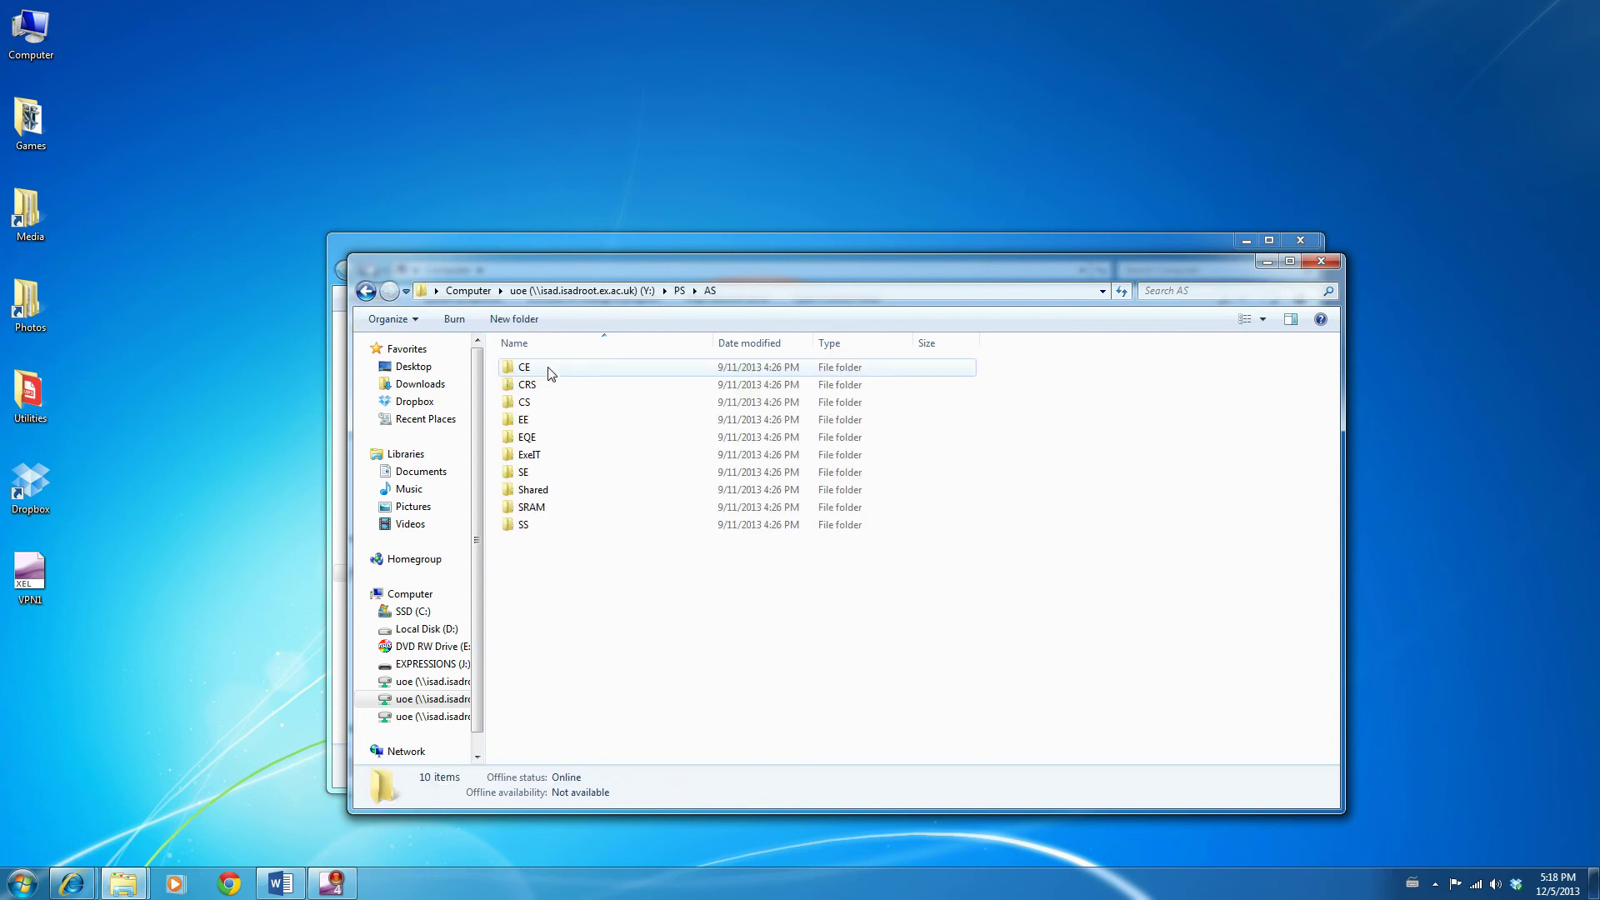
double_click(536, 456)
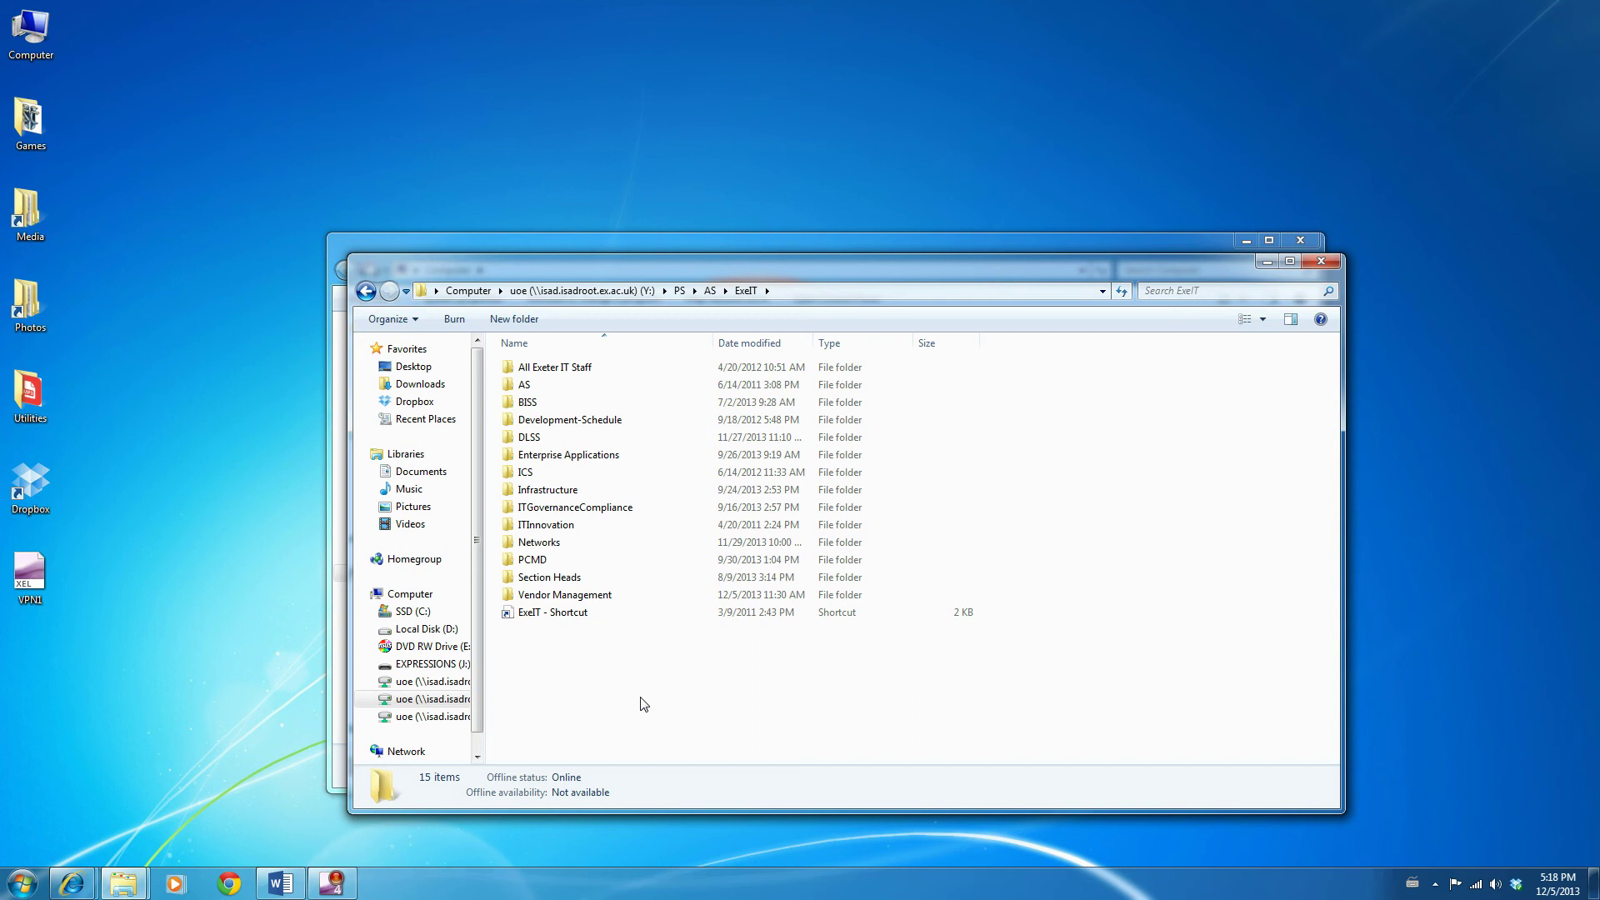
Close the ExeIT folder window and the Computer window.
left_click(1322, 262)
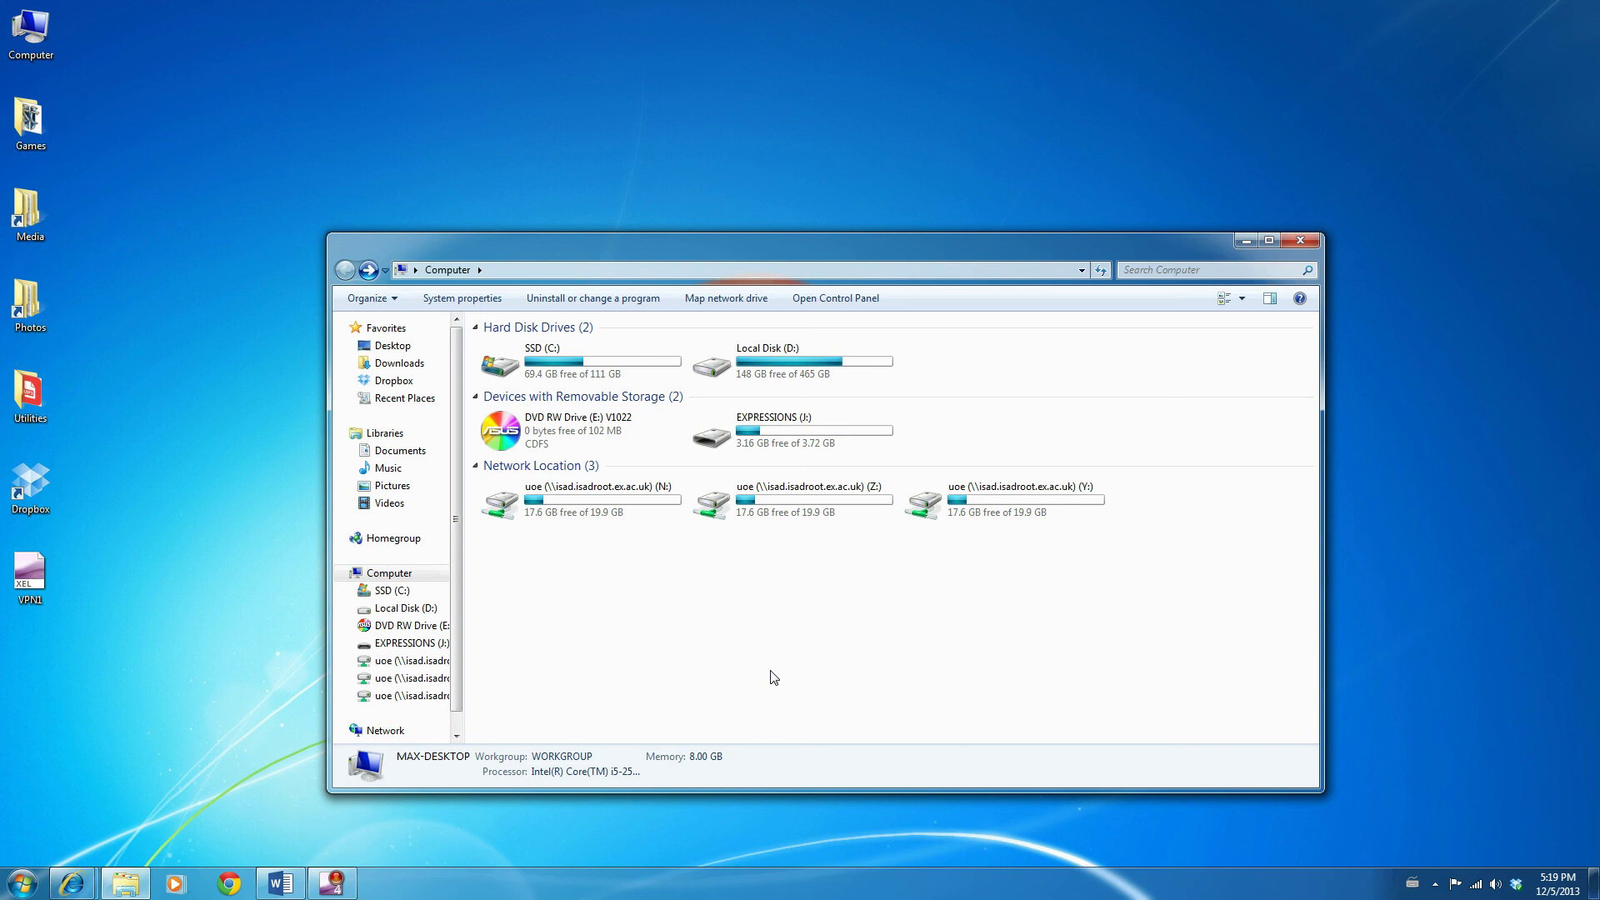
left_click(1298, 241)
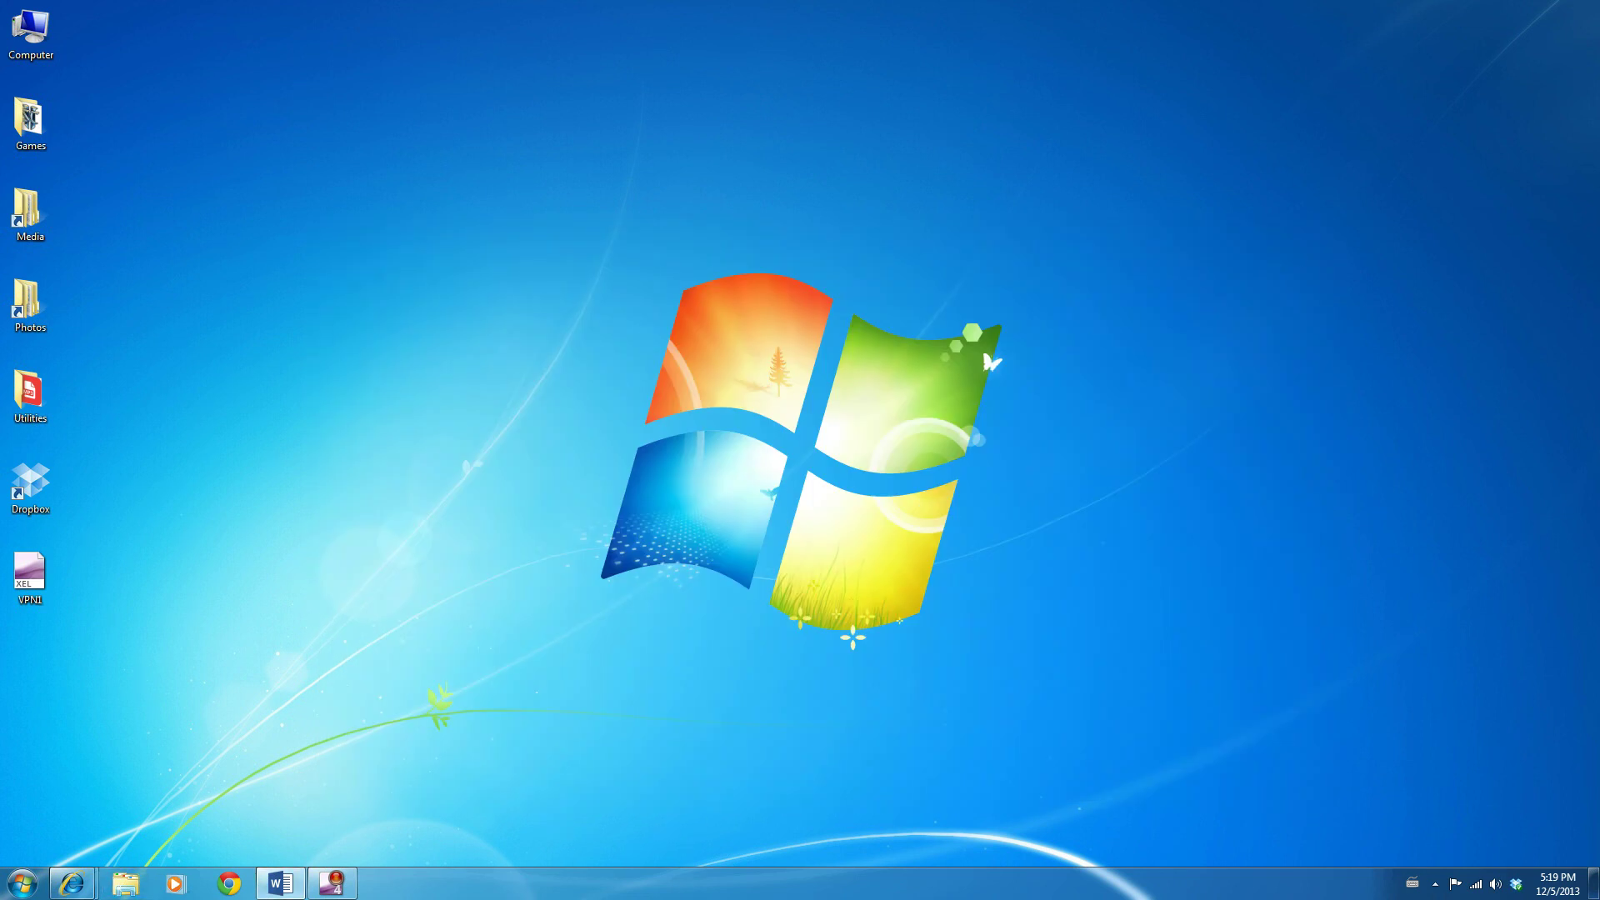